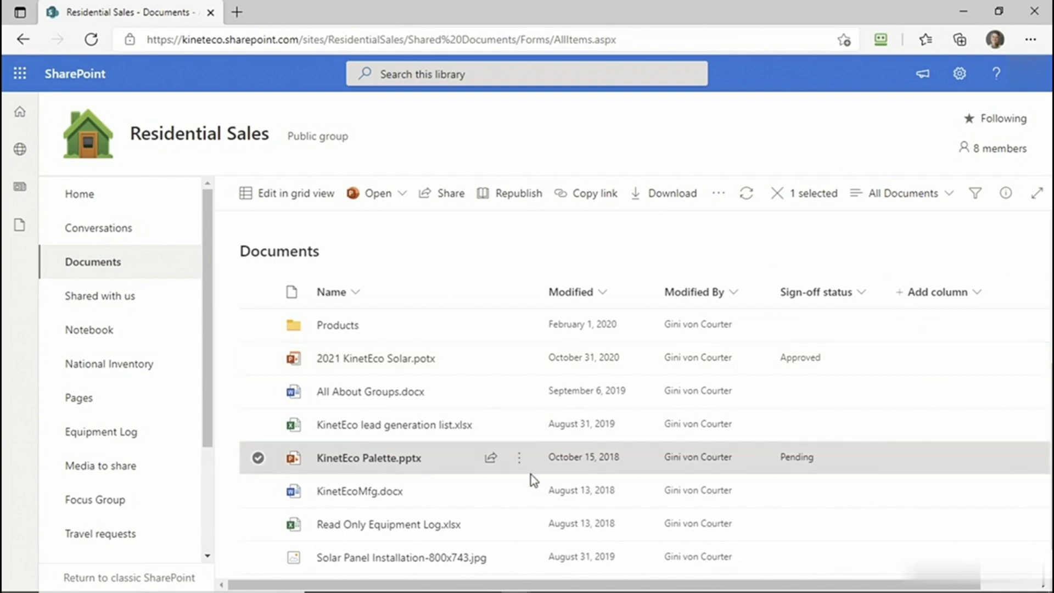
click(519, 458)
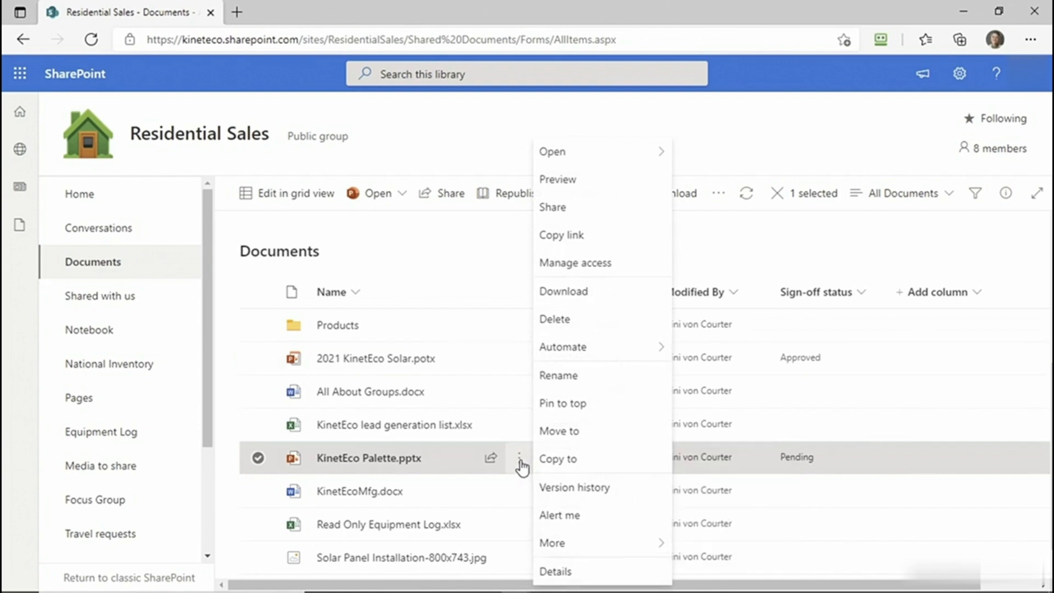
mouse_move(613, 357)
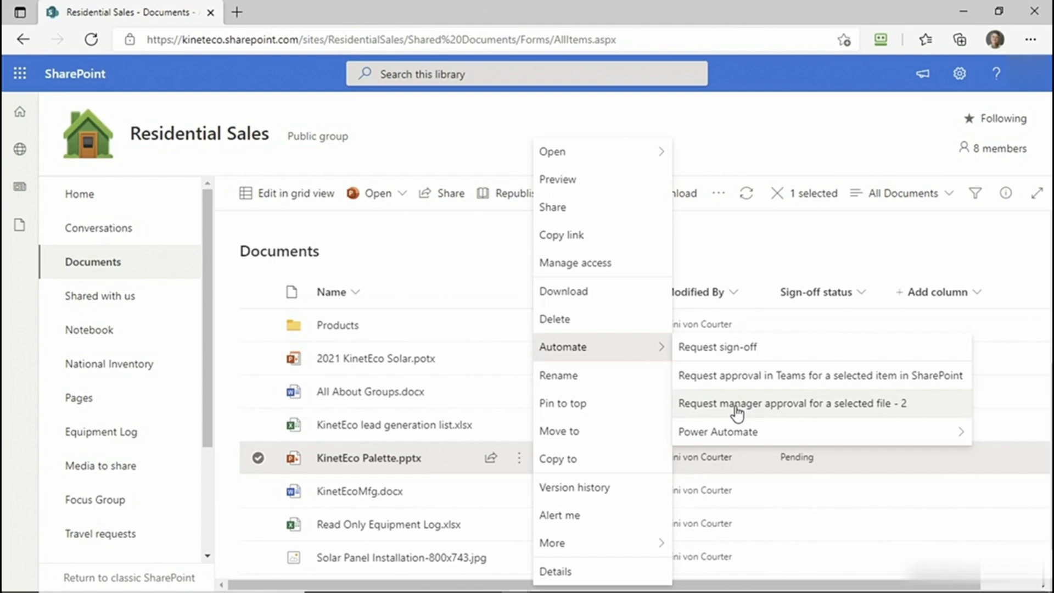
click(751, 165)
- Start a flow for KinetEco Palette.pptx from the "Post a message to Microsoft Teams for a selected file" template and accept its connections
click(719, 195)
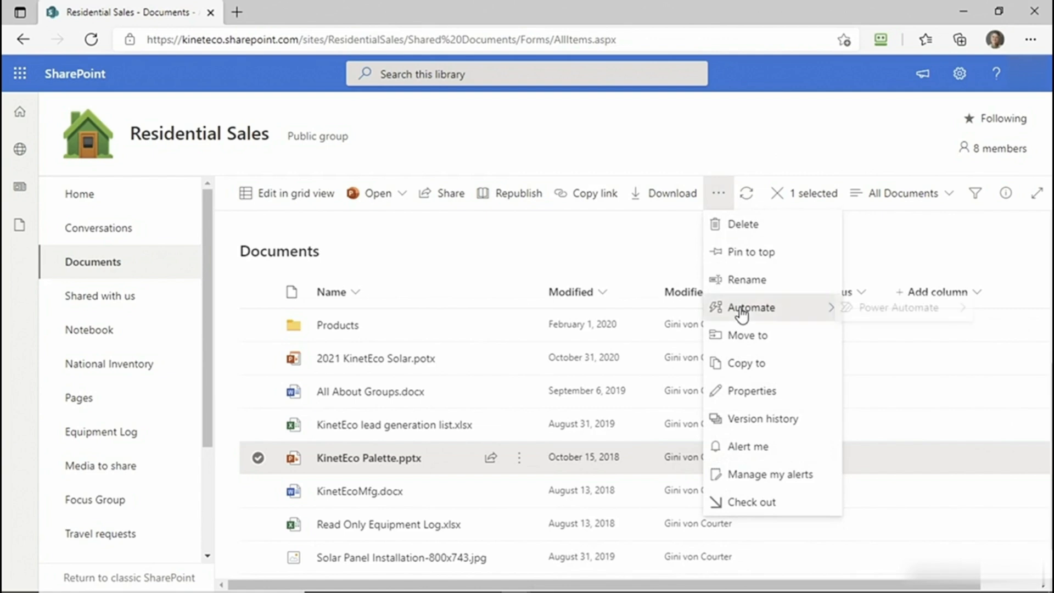
mouse_move(743, 314)
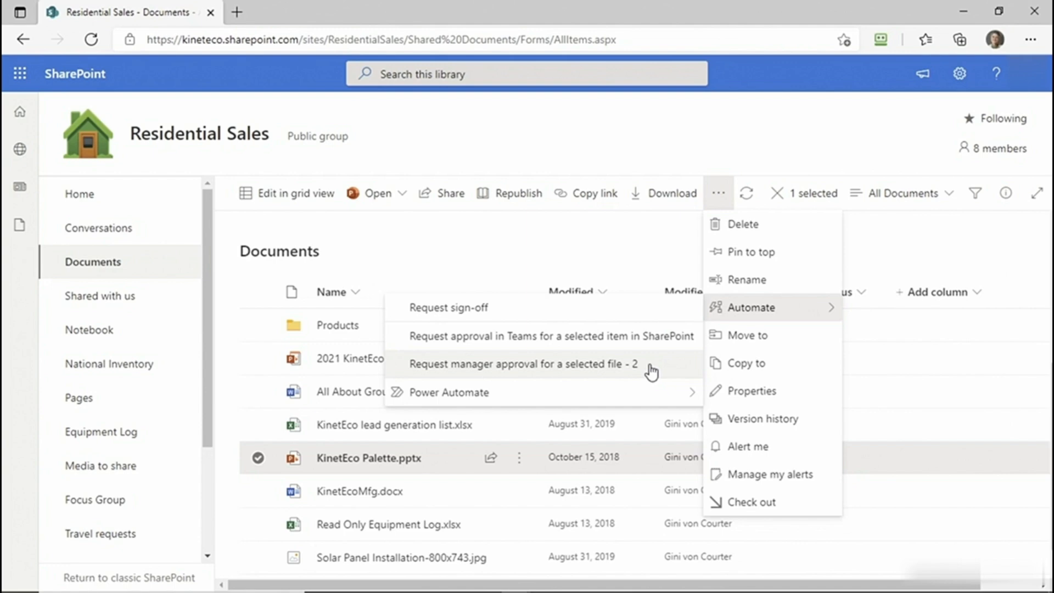
mouse_move(674, 398)
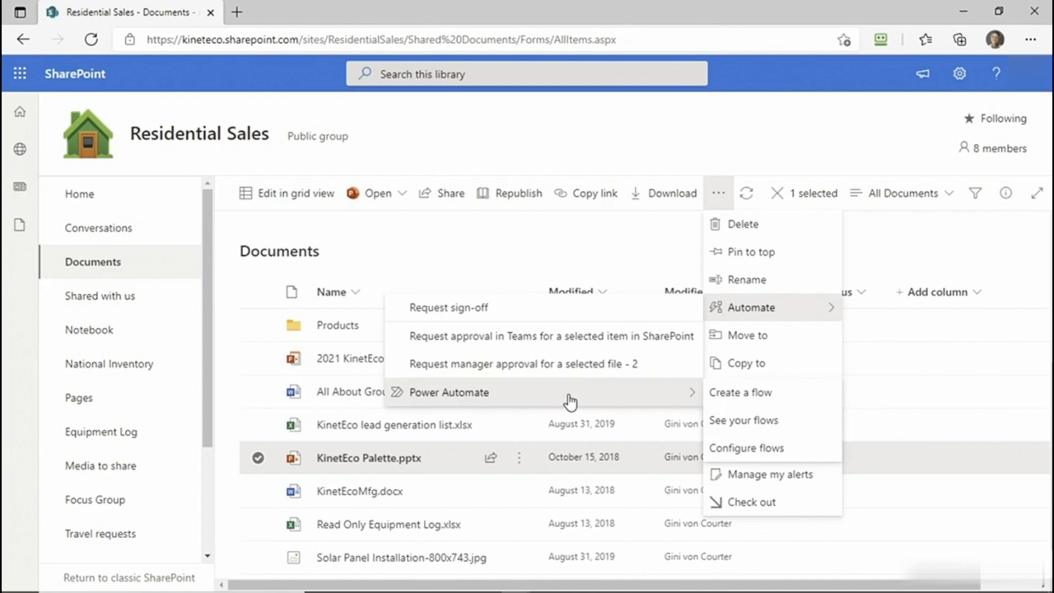
click(722, 395)
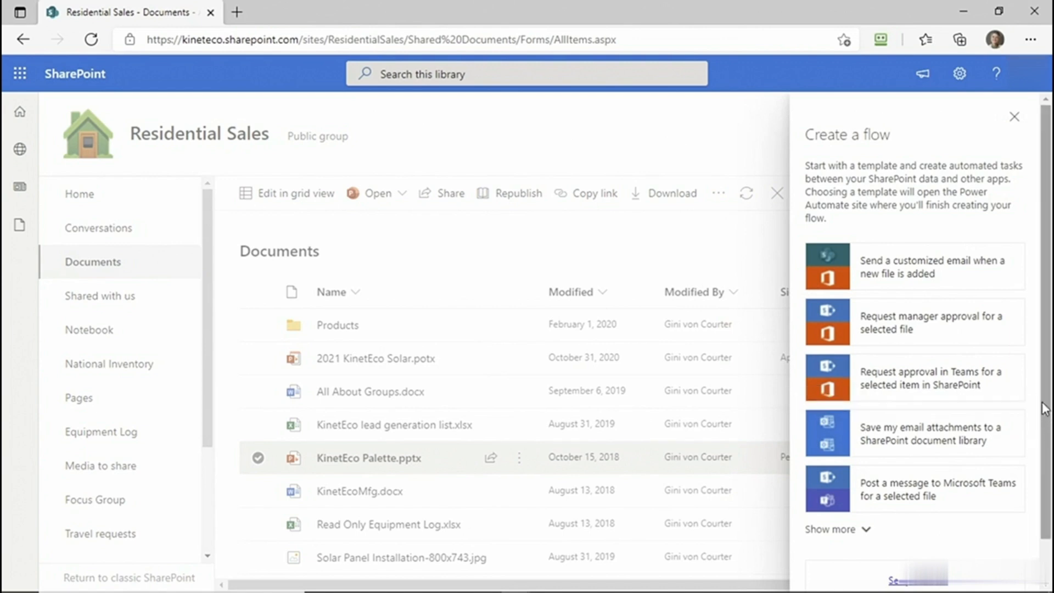
click(888, 500)
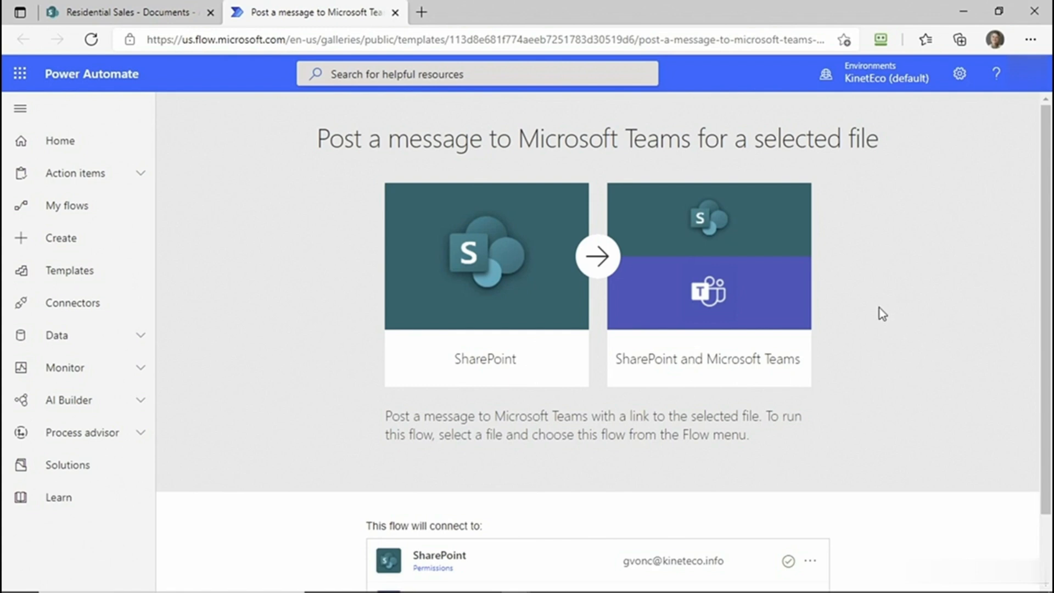
scroll(879, 308, down, 2)
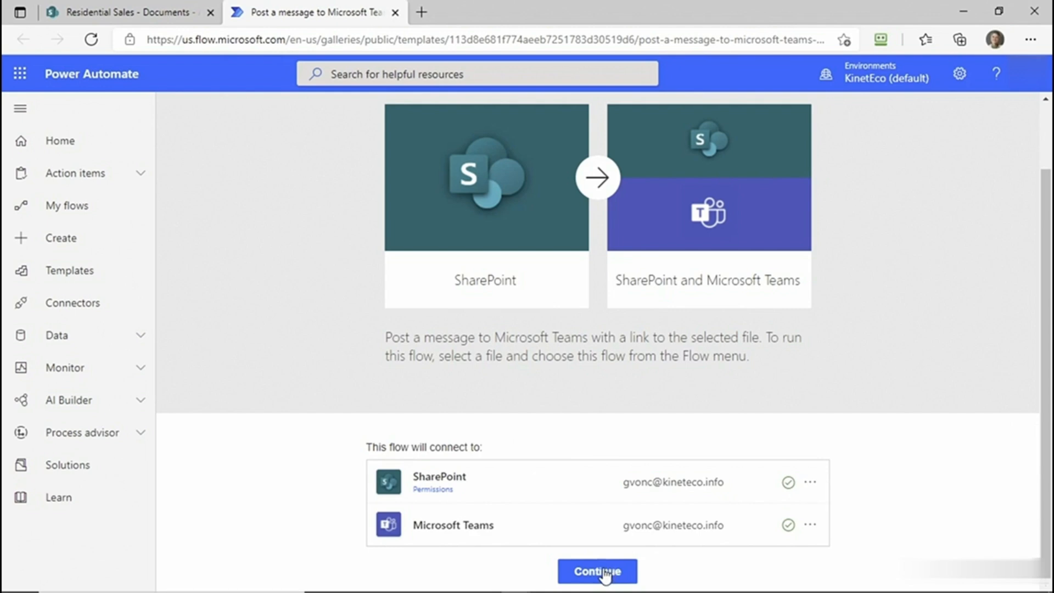
click(605, 575)
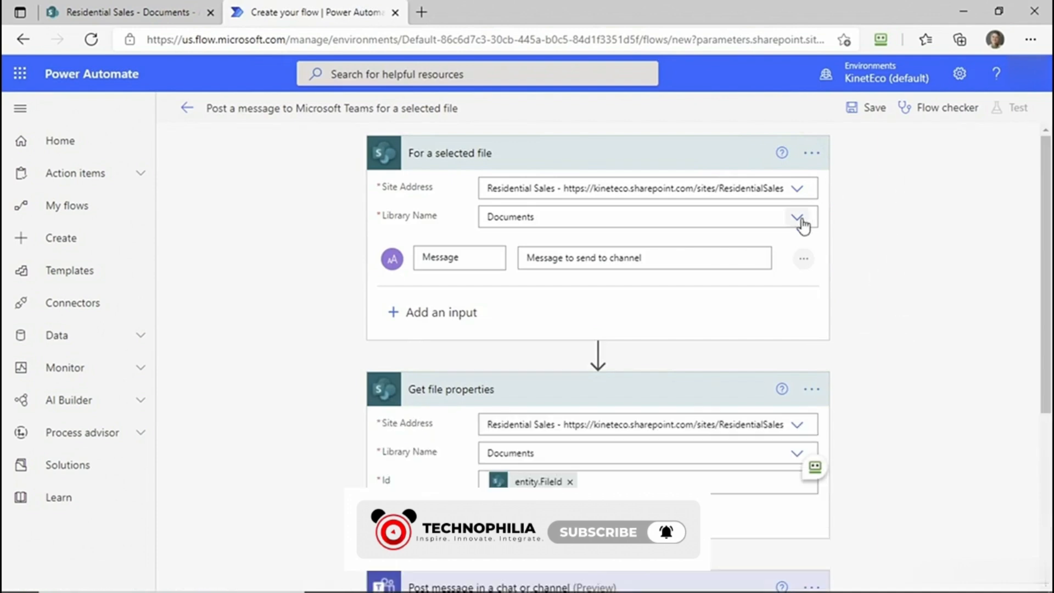
- Set the Message input's text in the "For a selected file" trigger to "Please review the attached file within 3 days."
click(797, 190)
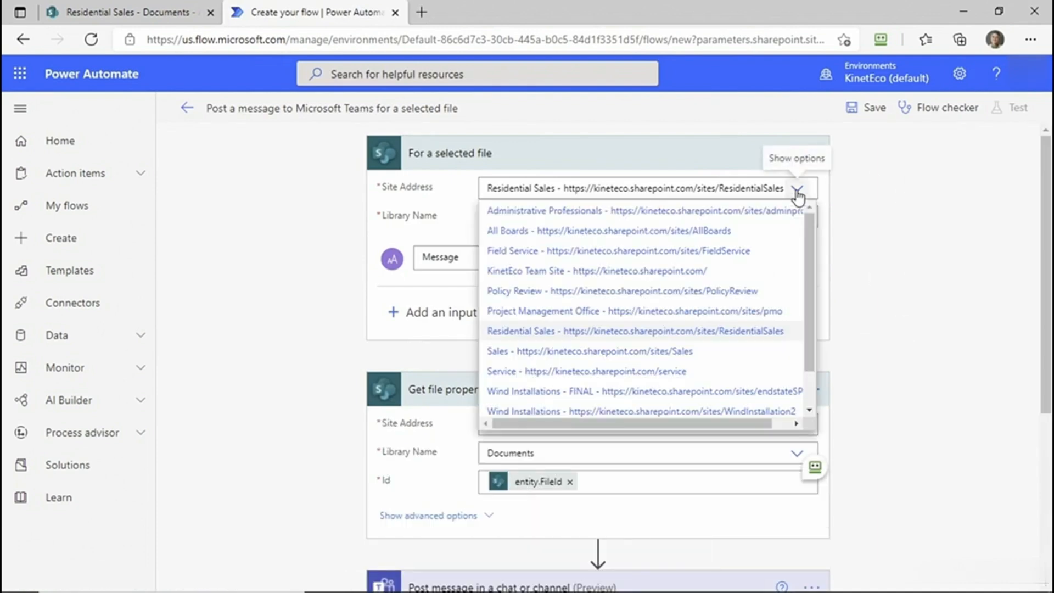
click(854, 201)
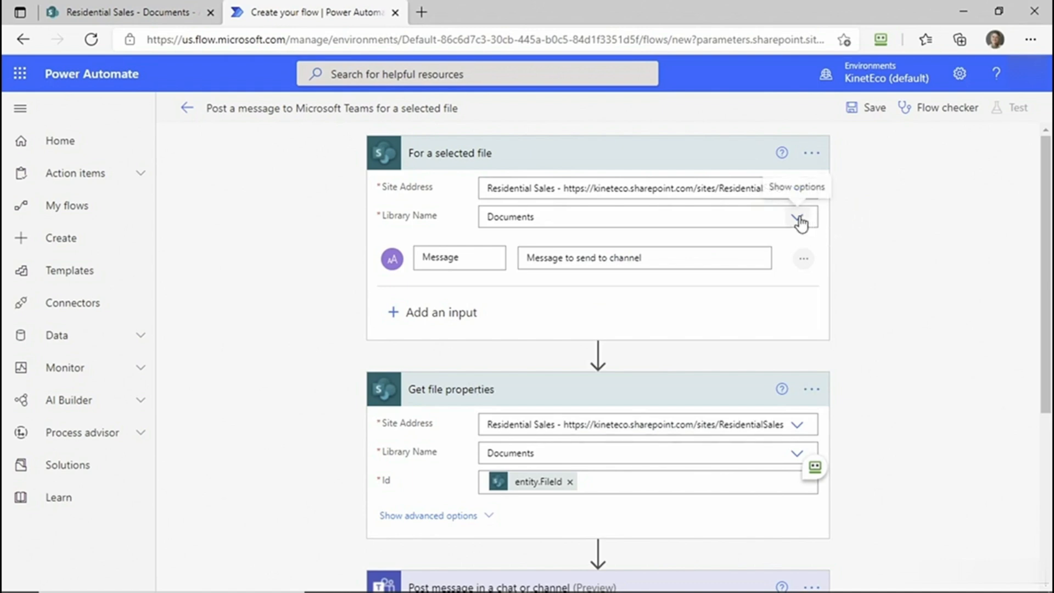
click(494, 258)
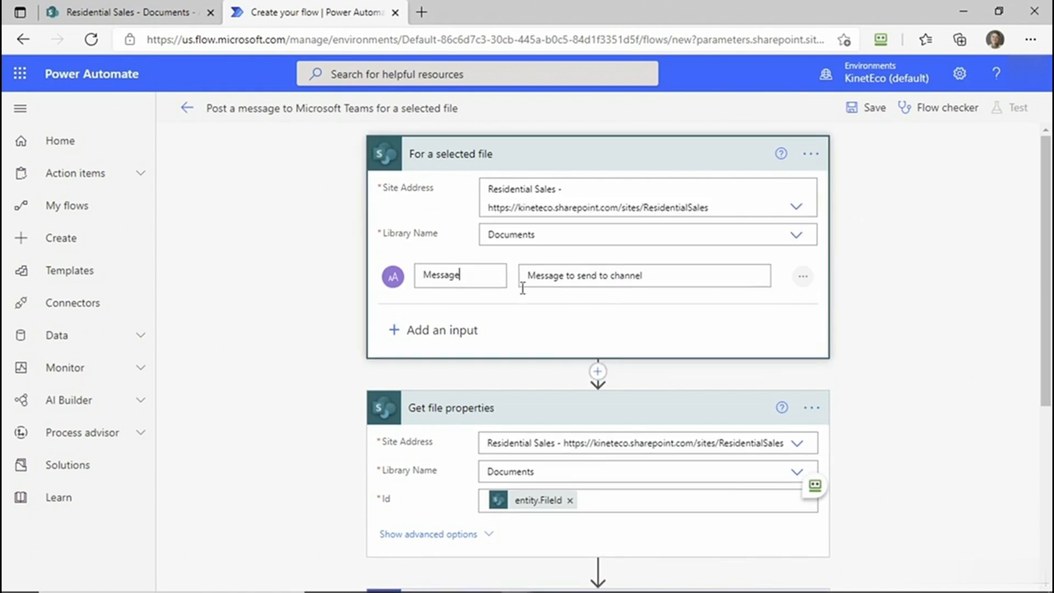
triple_click(663, 278)
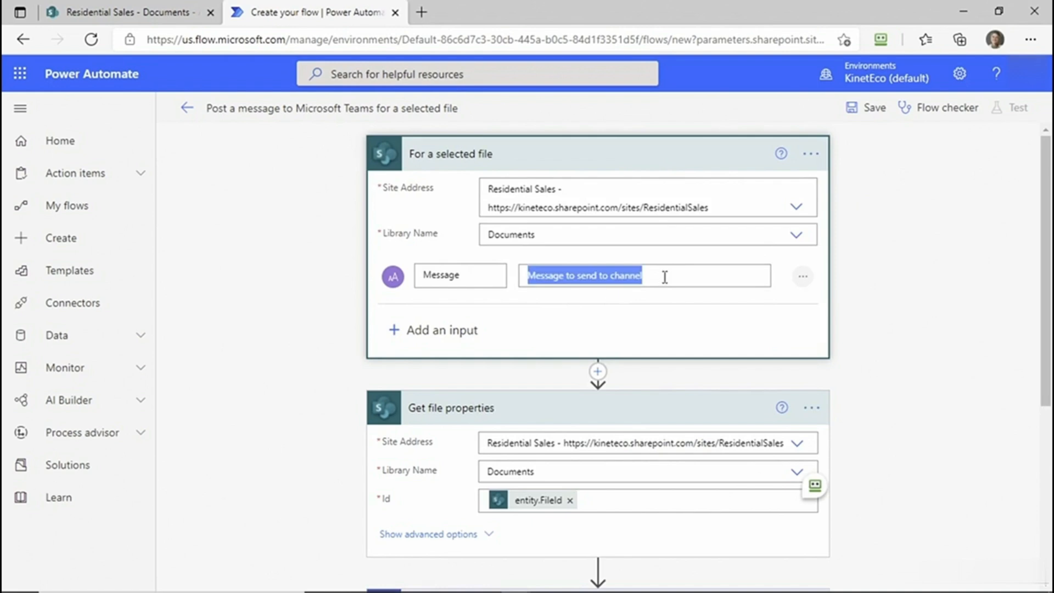
text(Pleaes)
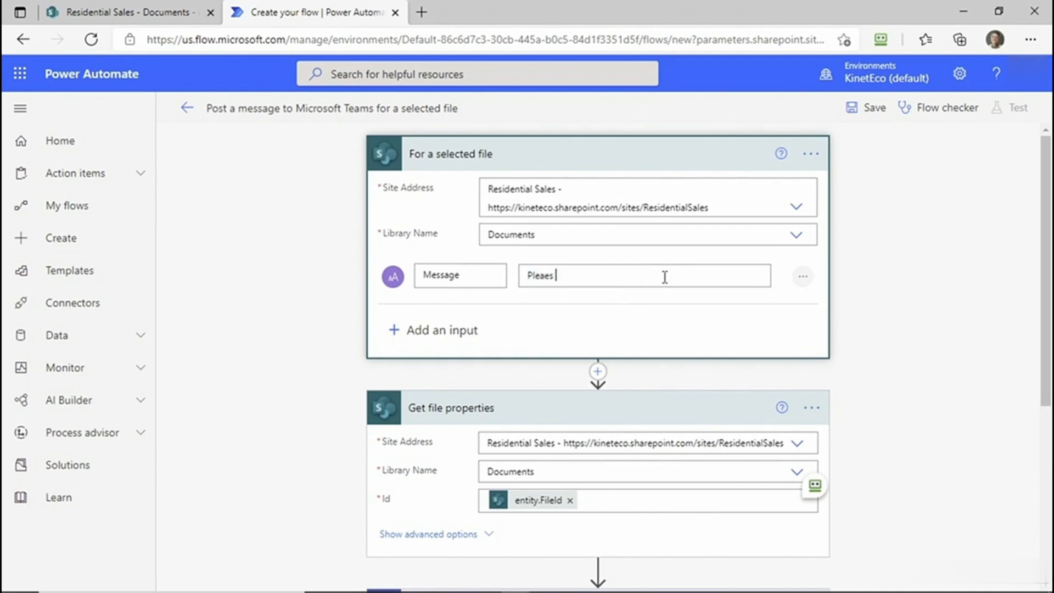
key(BackSpace)
key(BackSpace)
key(BackSpace)
text(se review the attached file within)
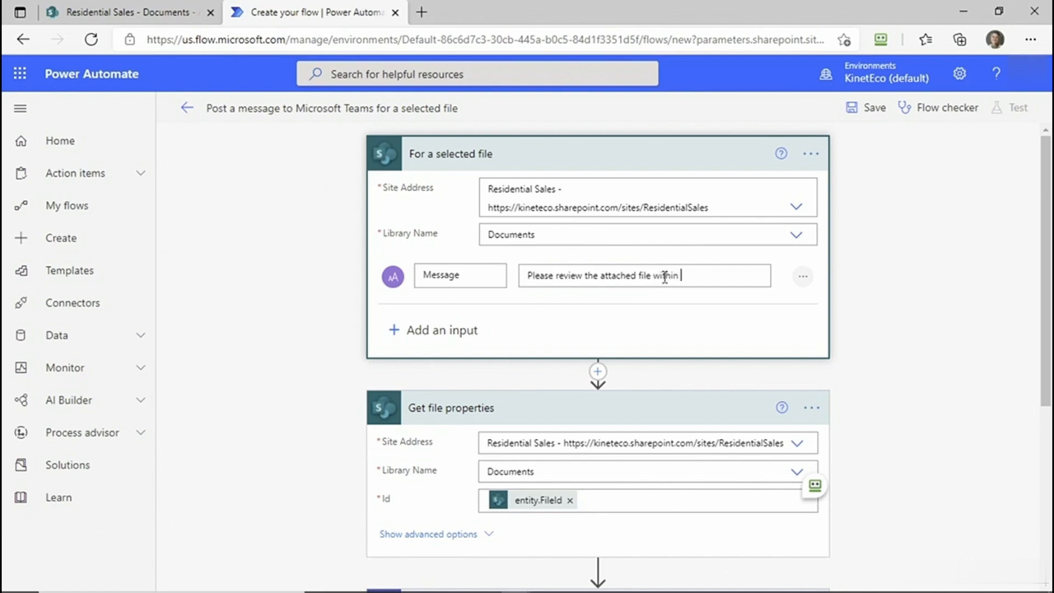
text( 3 days.)
- Choose Flow bot as the sender in the Teams posting action and keep Channel as the place to post
scroll(890, 352, down, 4)
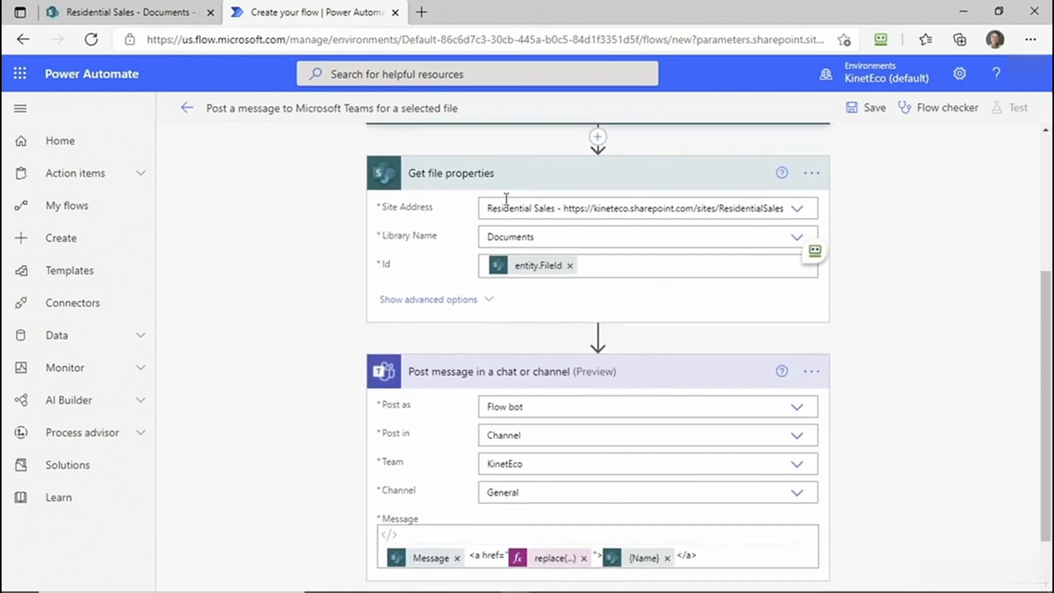
scroll(502, 201, up, 4)
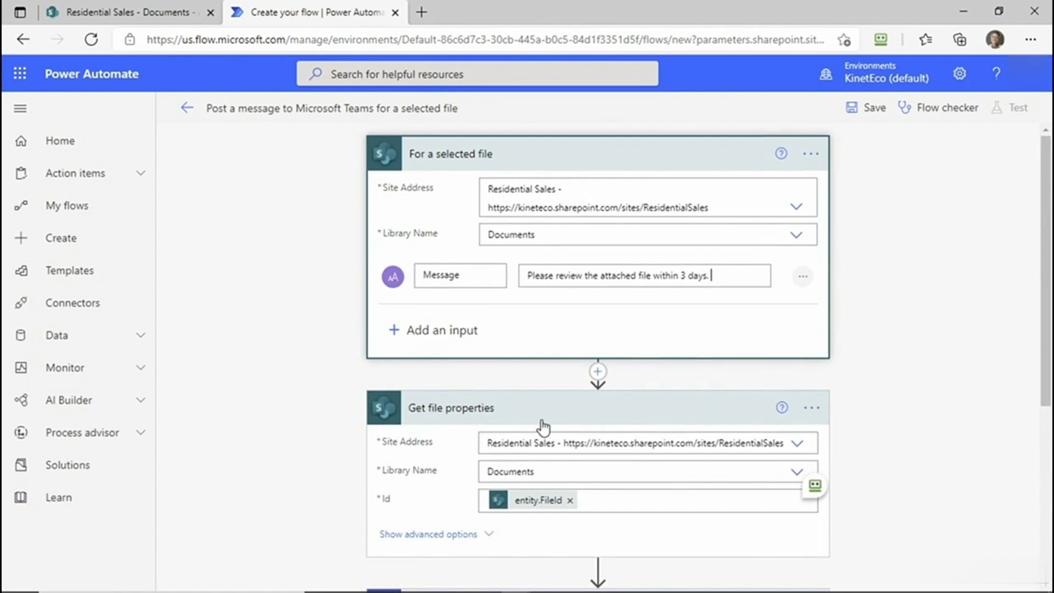
scroll(543, 425, down, 2)
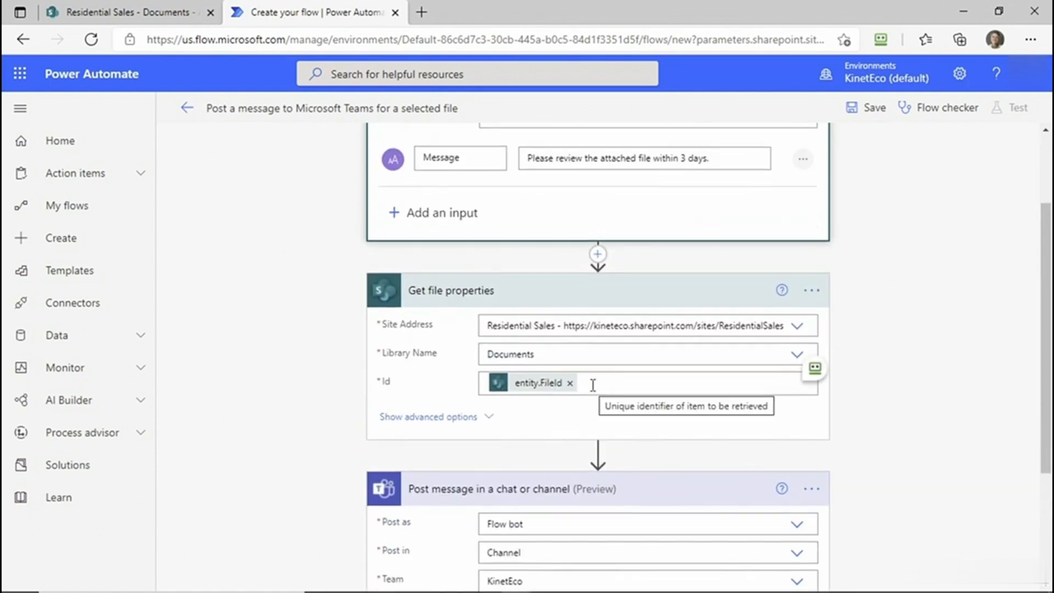
scroll(886, 361, up, 2)
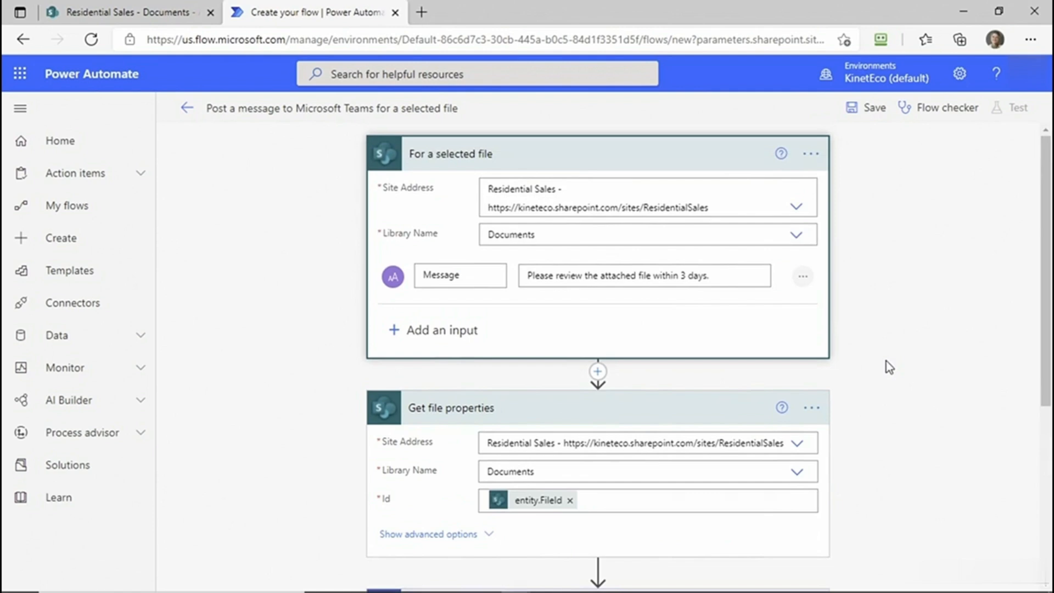
scroll(884, 362, down, 5)
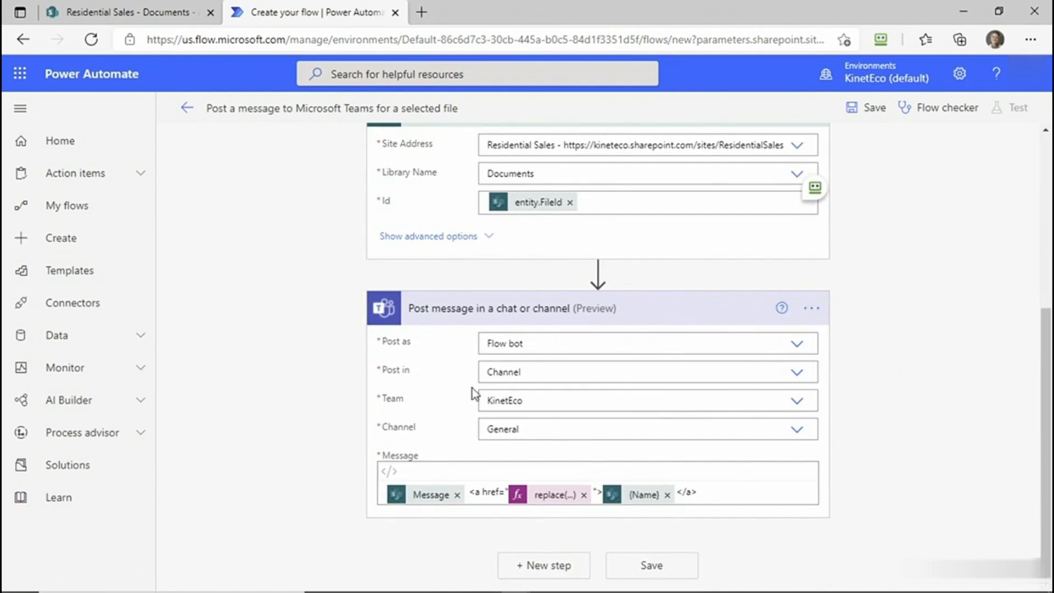
click(797, 346)
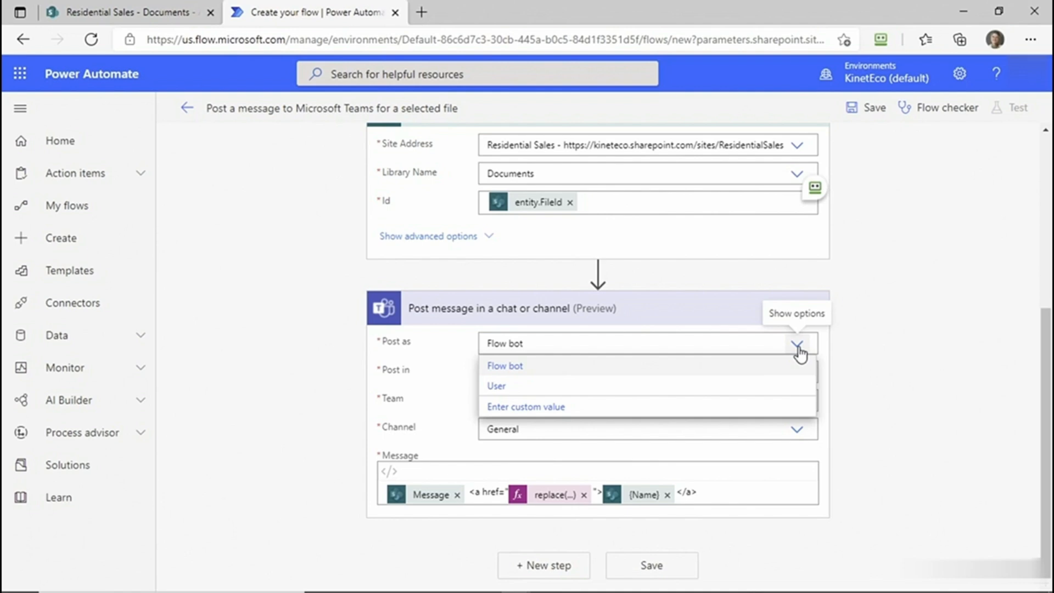
click(603, 368)
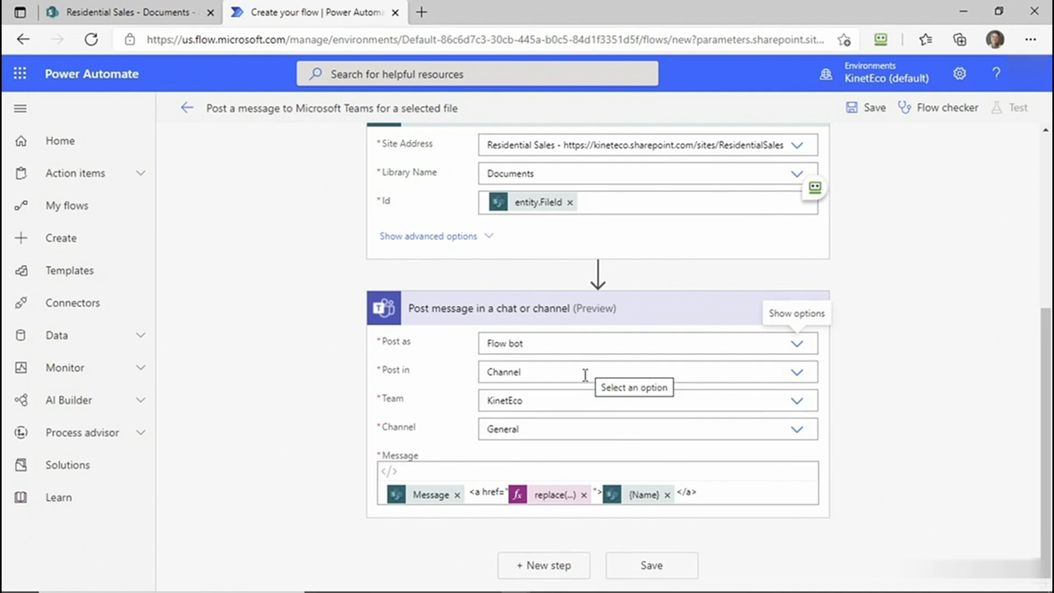
click(797, 373)
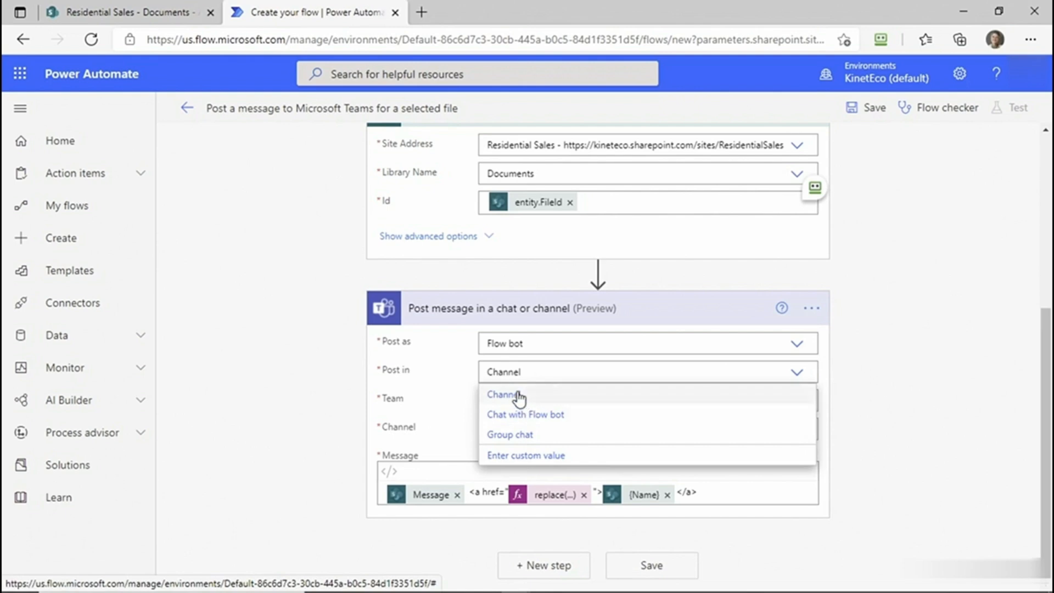
click(446, 423)
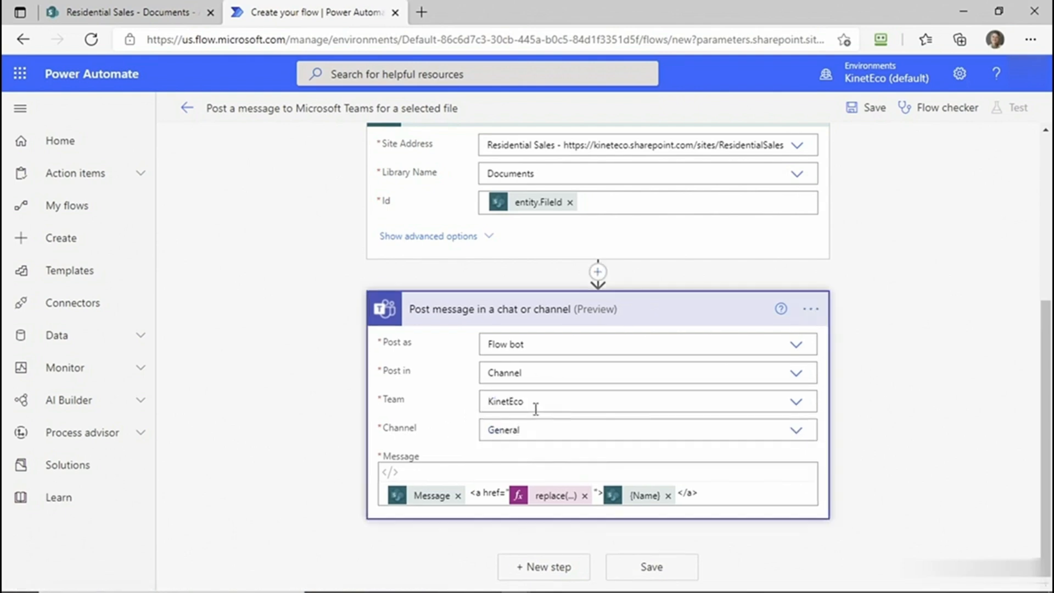
- Keep KinetEco as the team and choose General as the channel for the Teams message
click(797, 403)
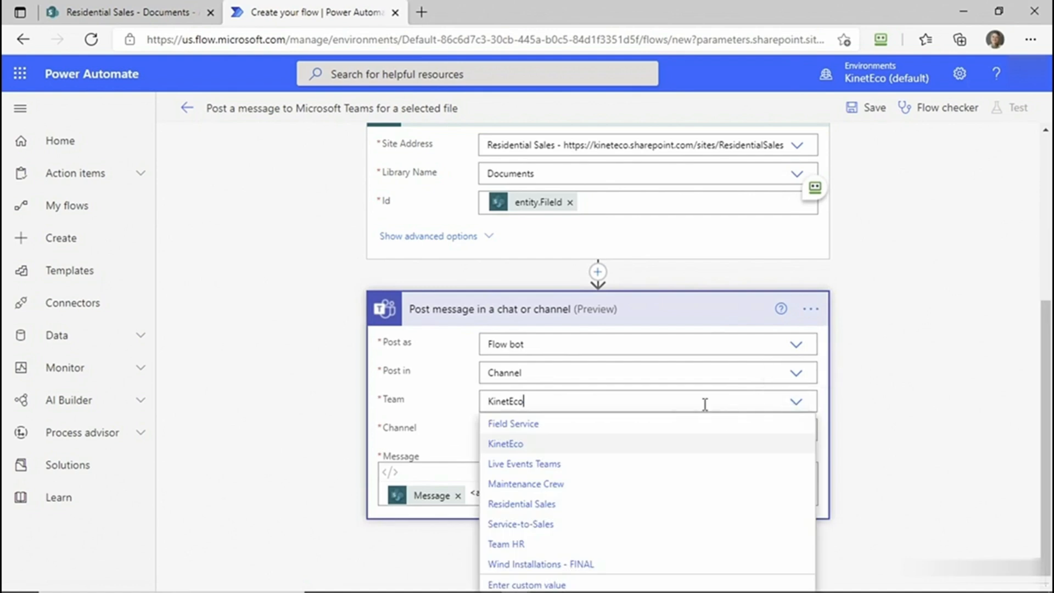
click(825, 426)
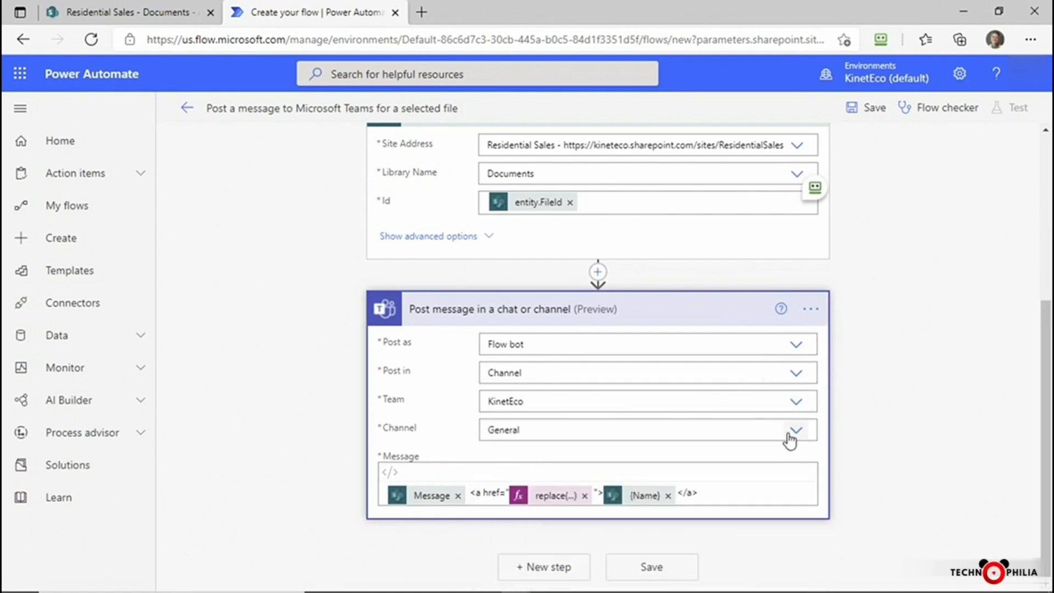
click(796, 433)
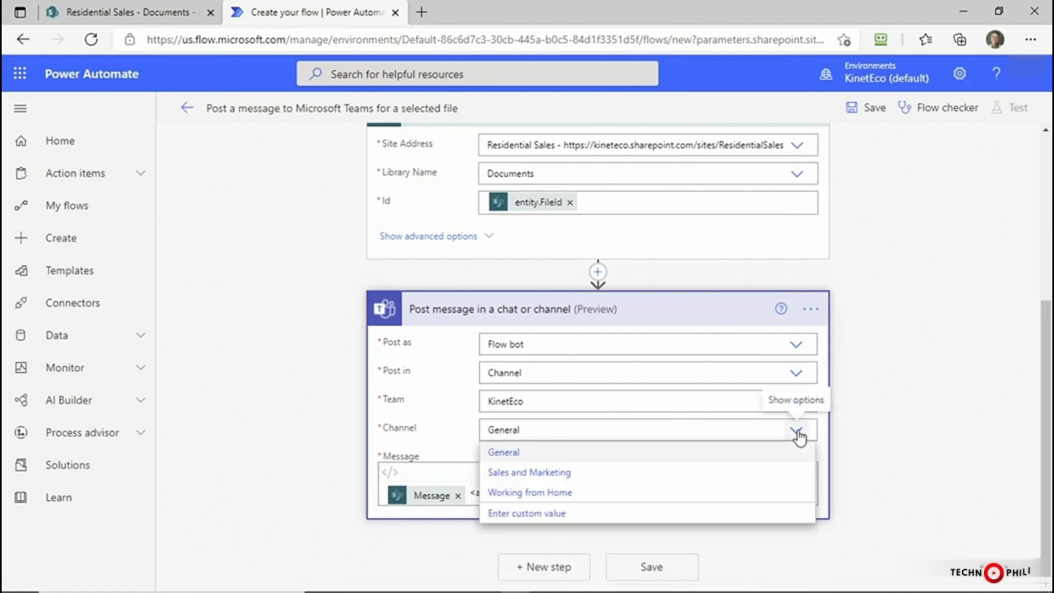
click(522, 453)
- Switch the team to Field Service to check its channels, and set the team back to KinetEco
click(524, 403)
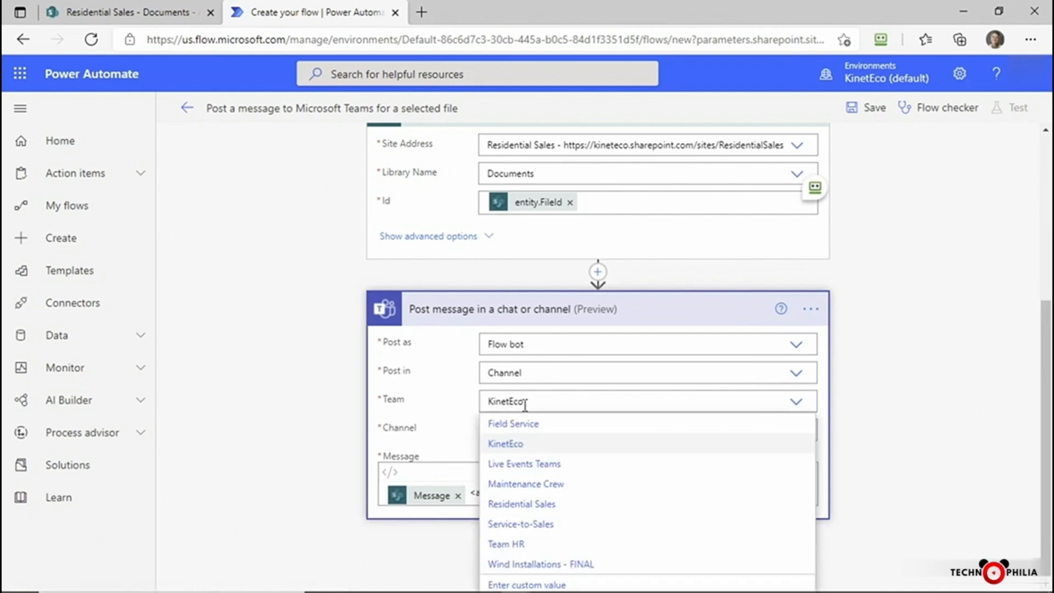
click(528, 424)
click(553, 433)
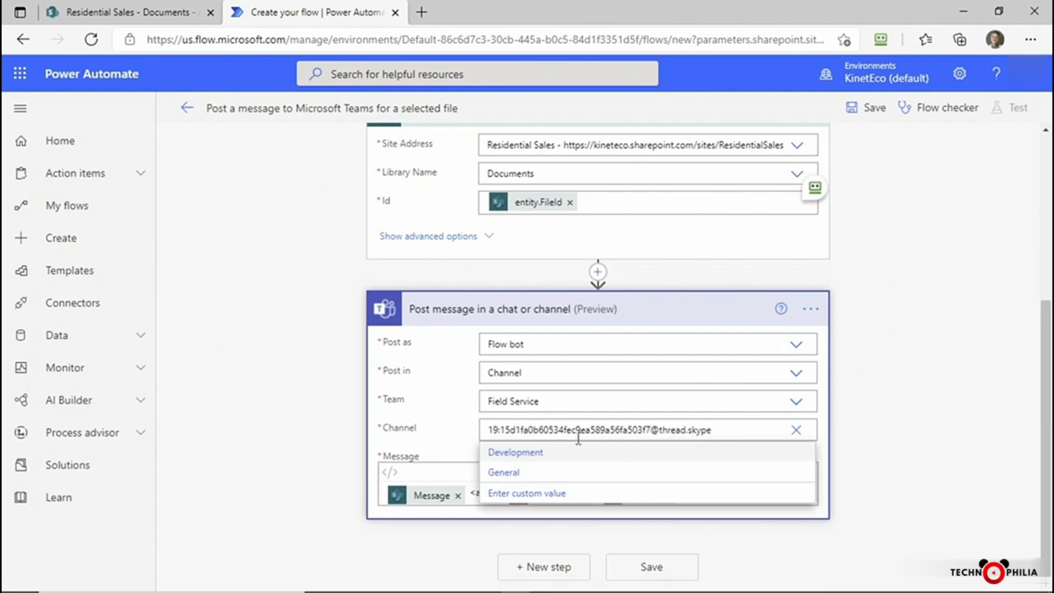
click(553, 401)
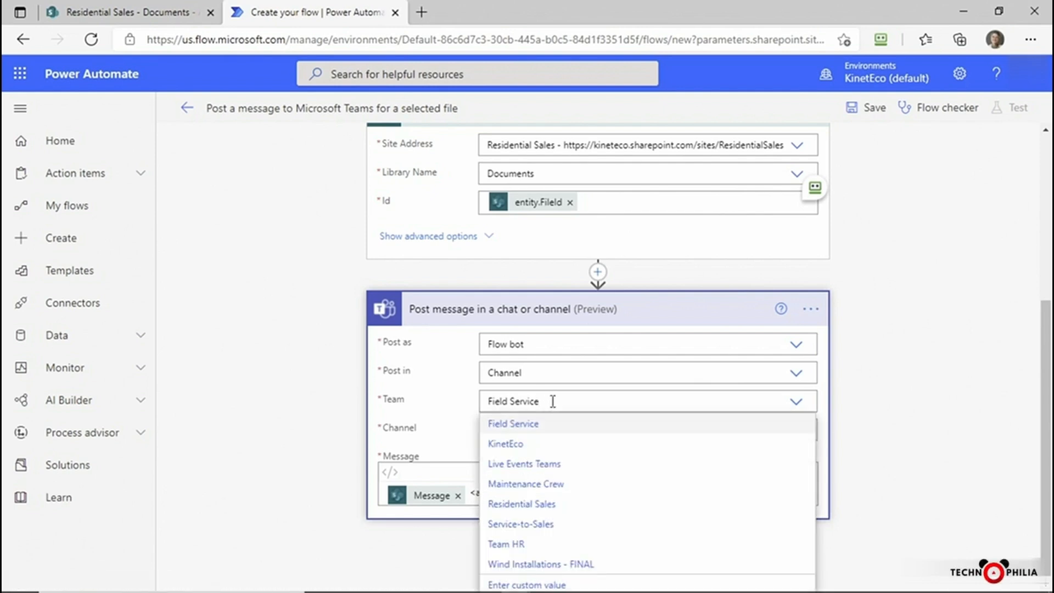
click(520, 445)
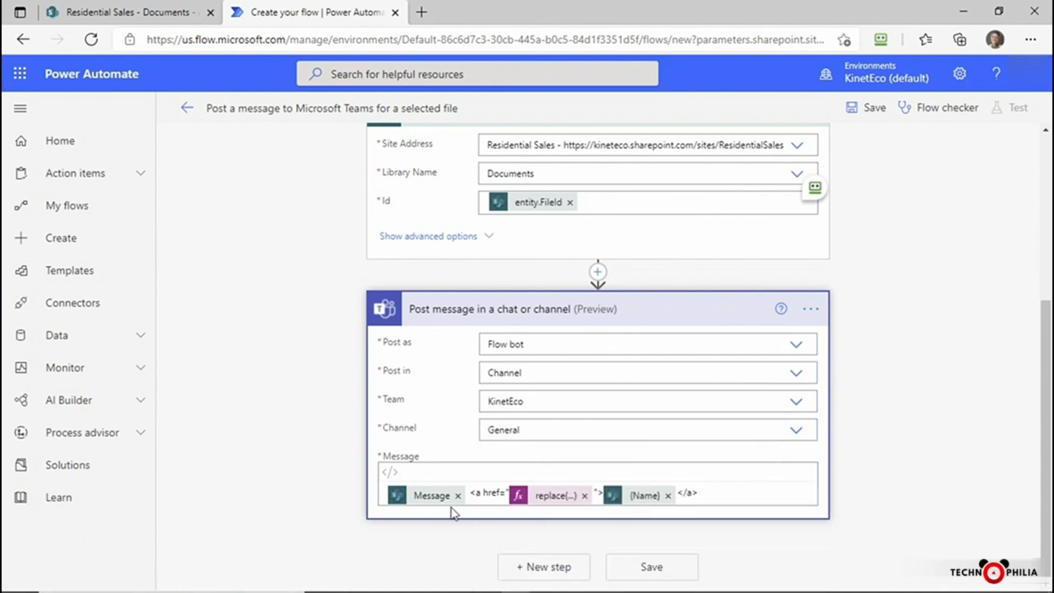
scroll(450, 487, up, 5)
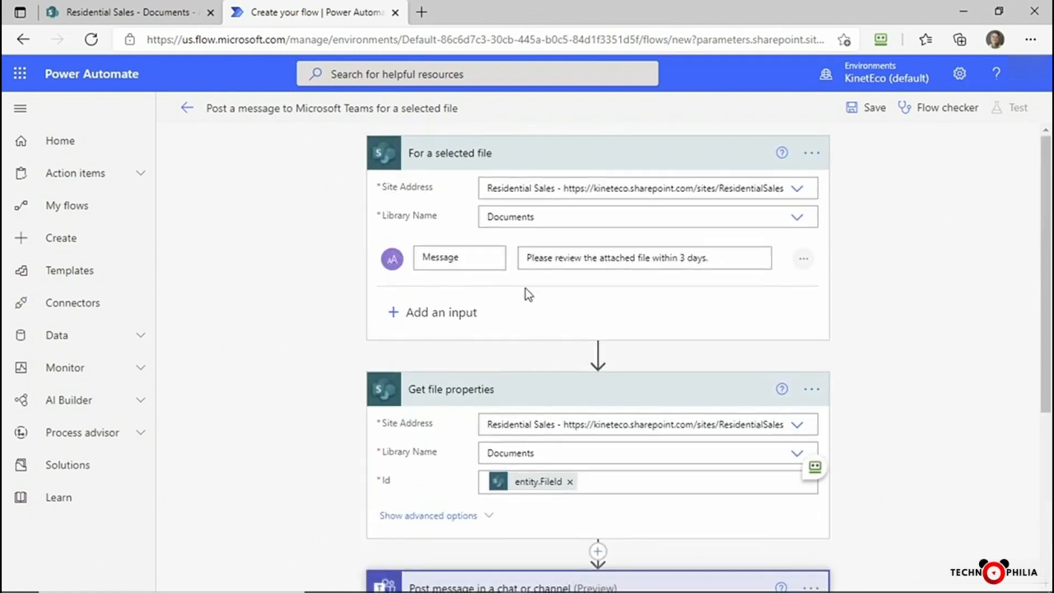
scroll(432, 555, down, 5)
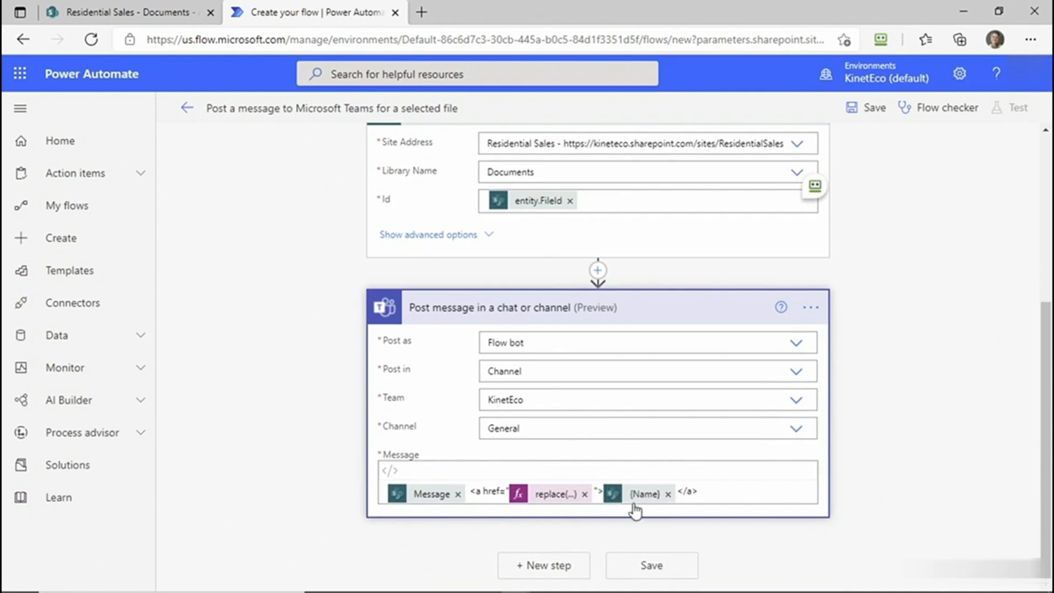
scroll(614, 516, up, 4)
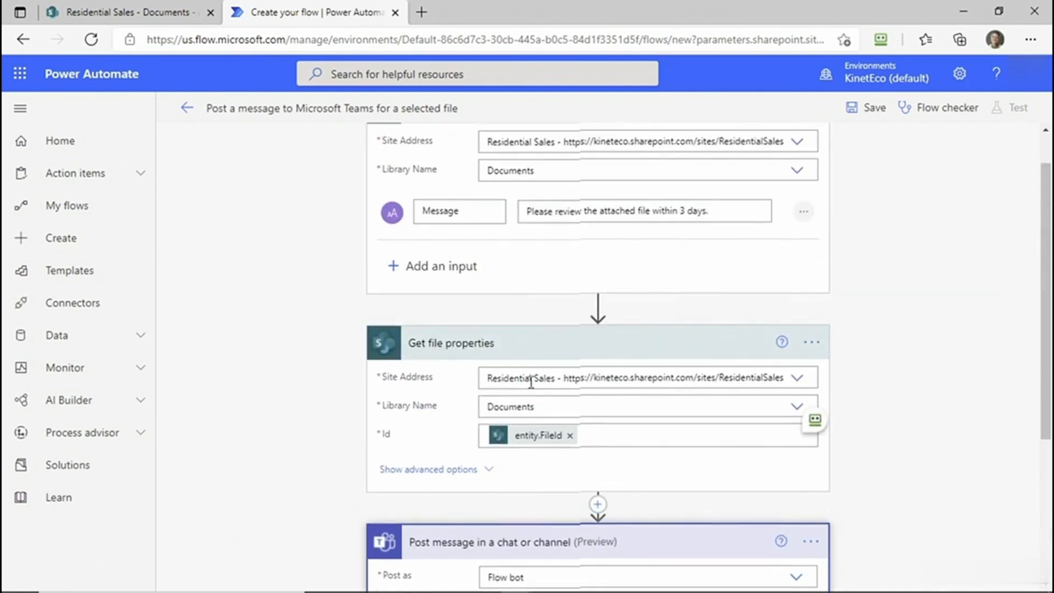
scroll(671, 502, down, 4)
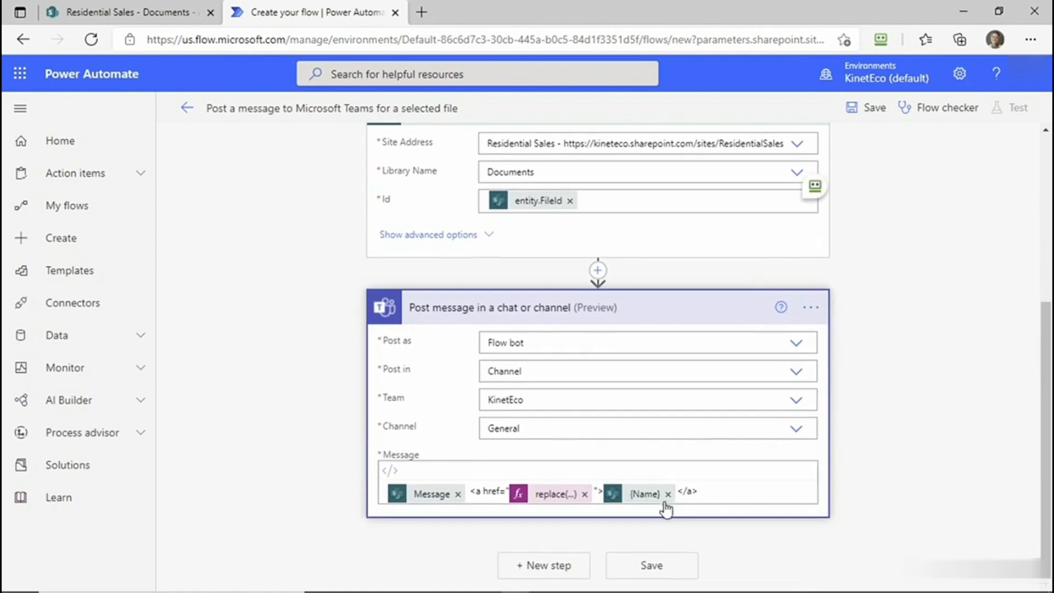
- Save the flow, reviewing it with the Flow checker, and return to the flow's details page
click(658, 572)
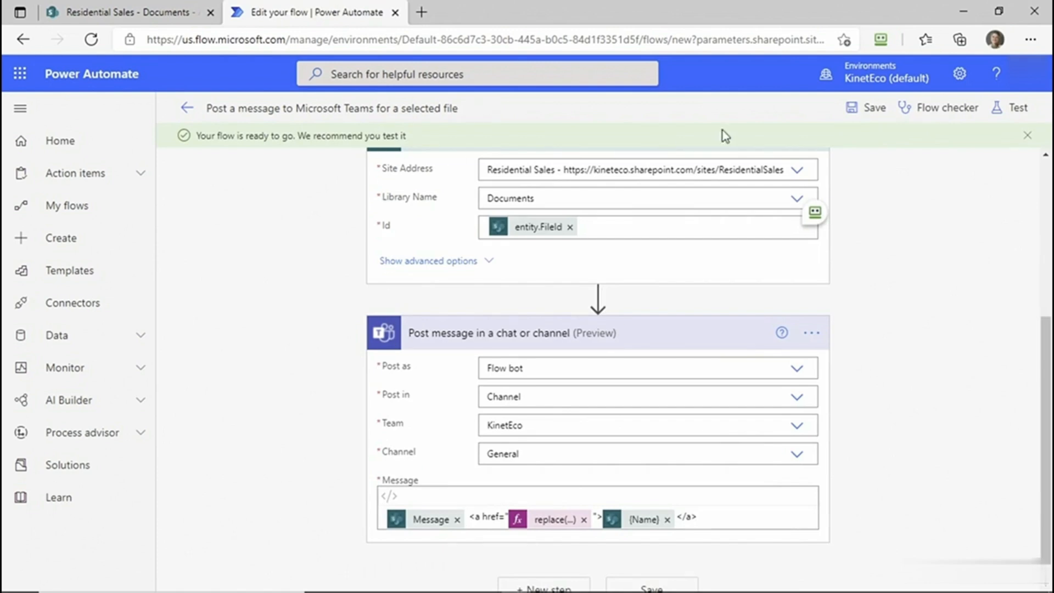
click(940, 108)
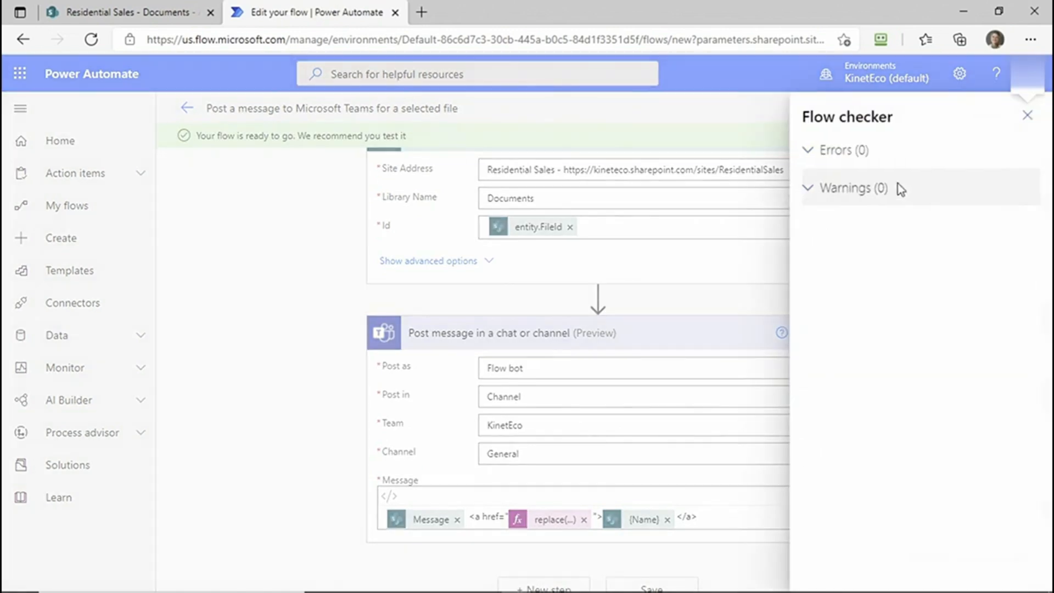
click(1027, 114)
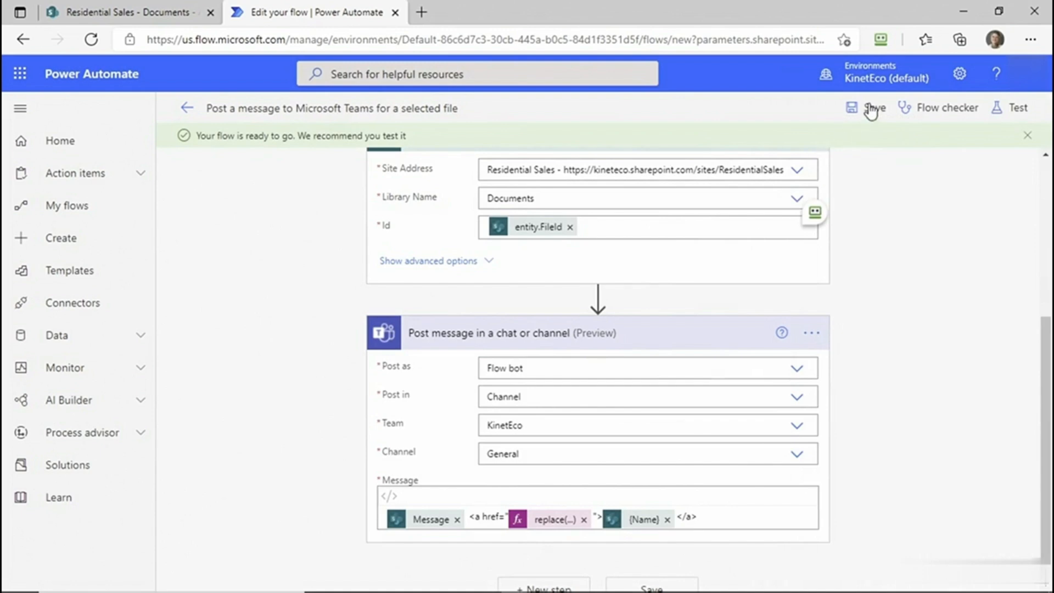
click(871, 109)
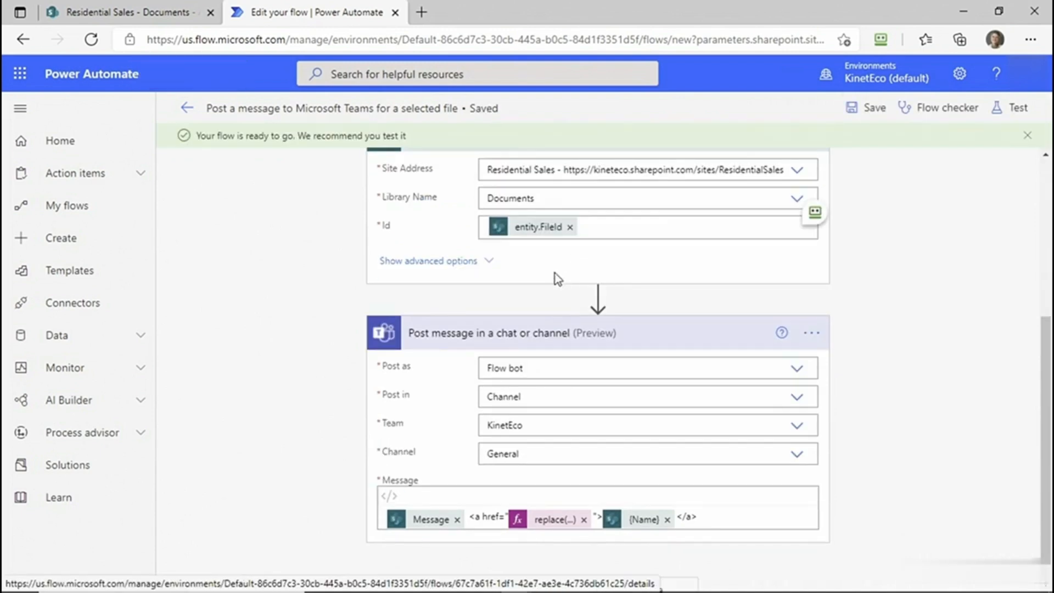
click(184, 109)
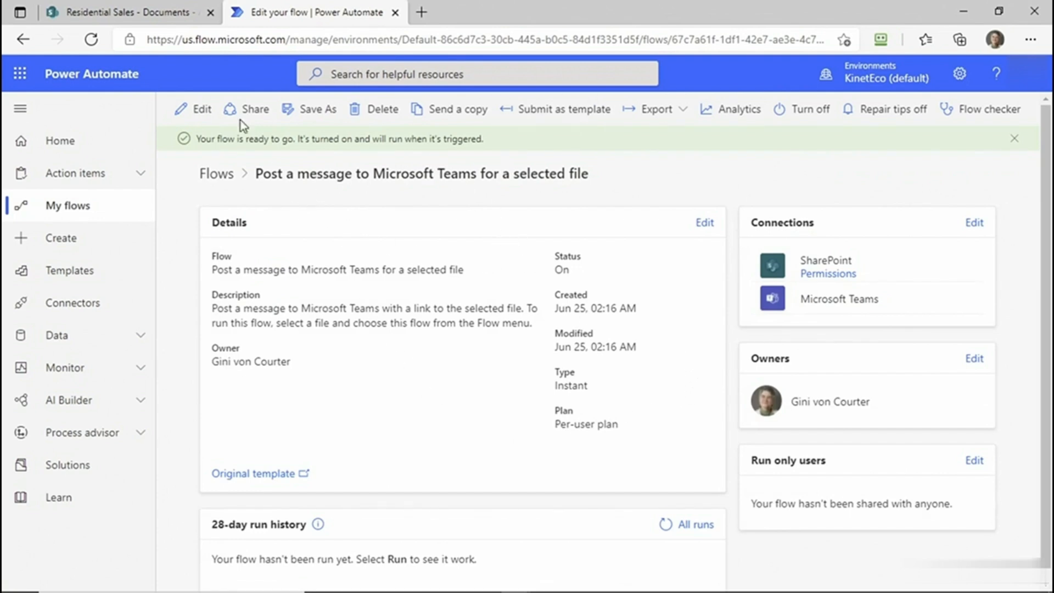
- Switch to the Residential Sales document library in SharePoint and view the flows available for KinetEco Palette.pptx
click(165, 12)
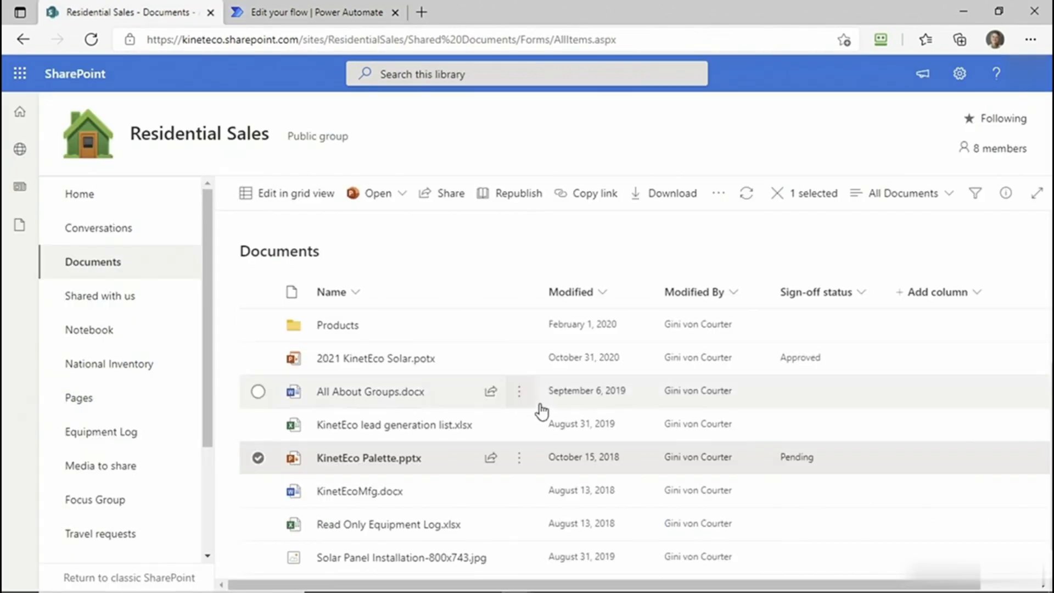
click(520, 459)
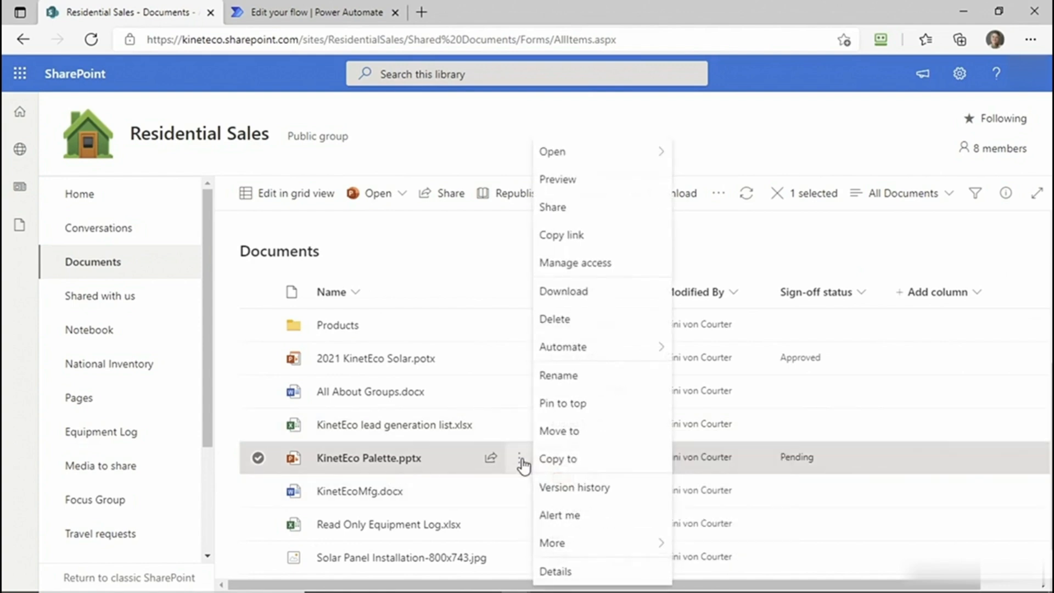
mouse_move(604, 347)
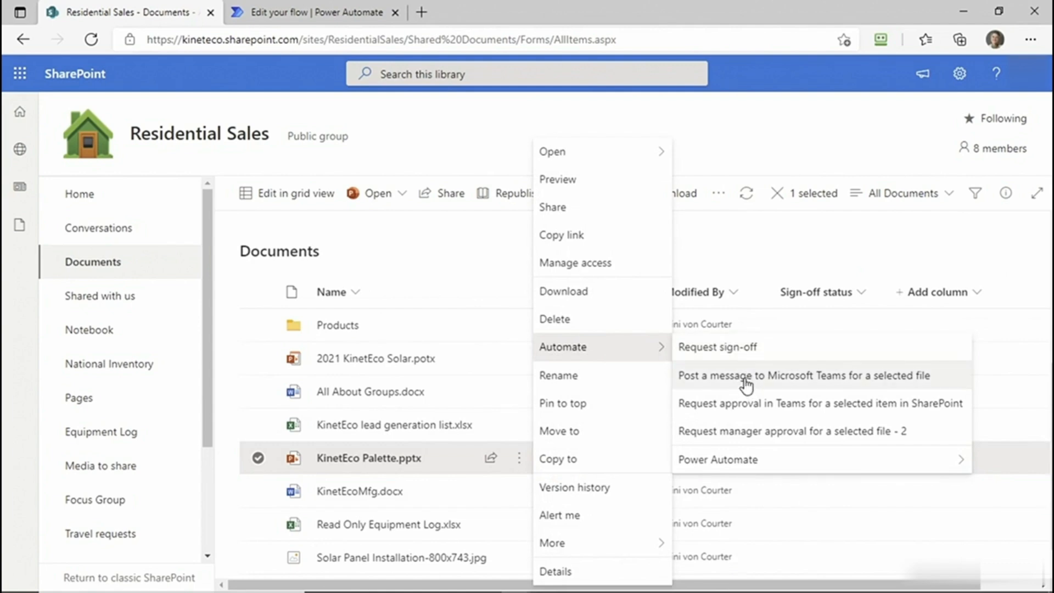
- Add 2021 KinetEco Solar.potx to the selection and check which actions are offered for the two files together
click(258, 359)
click(518, 359)
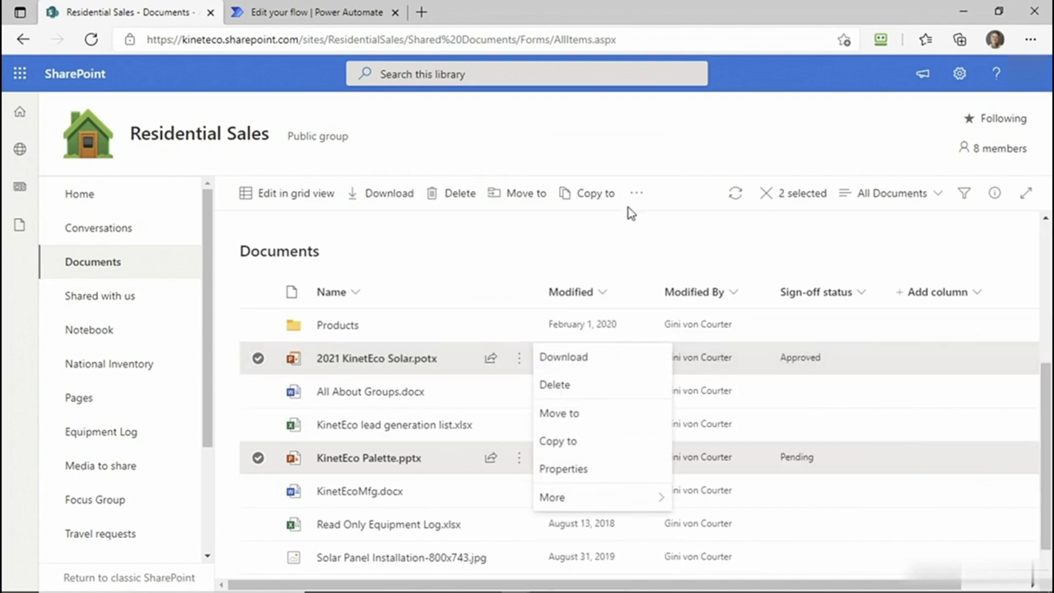
click(636, 193)
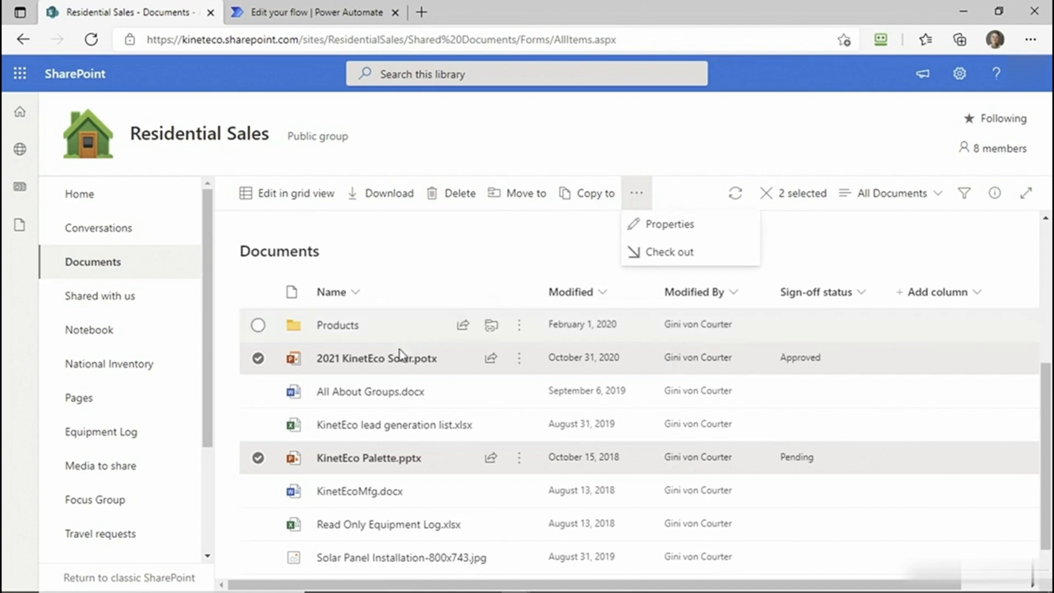
- Deselect KinetEco Palette.pptx and view the automation options for 2021 KinetEco Solar.potx alone
click(258, 458)
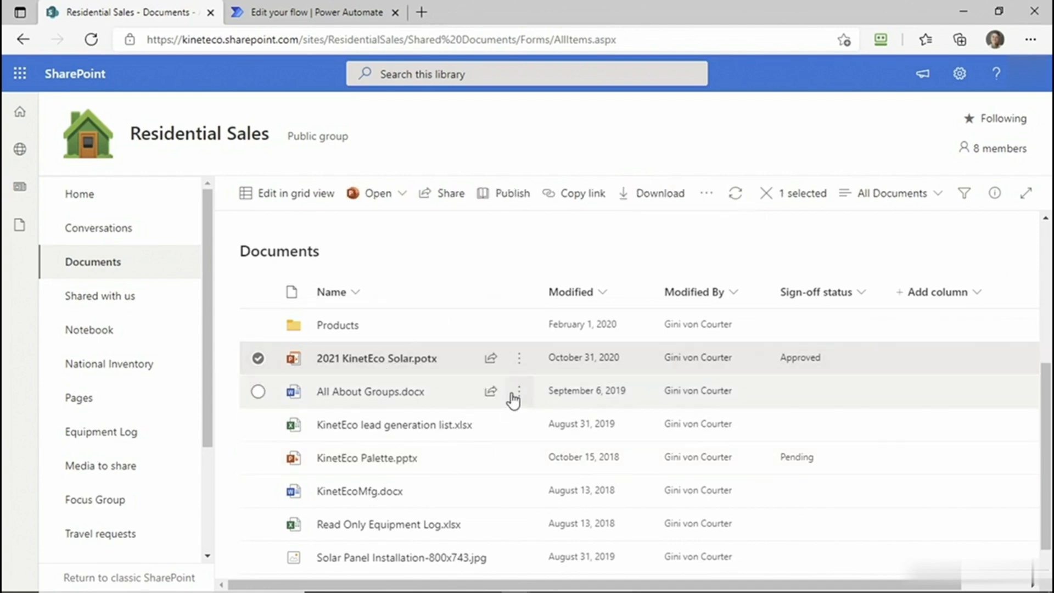
click(707, 195)
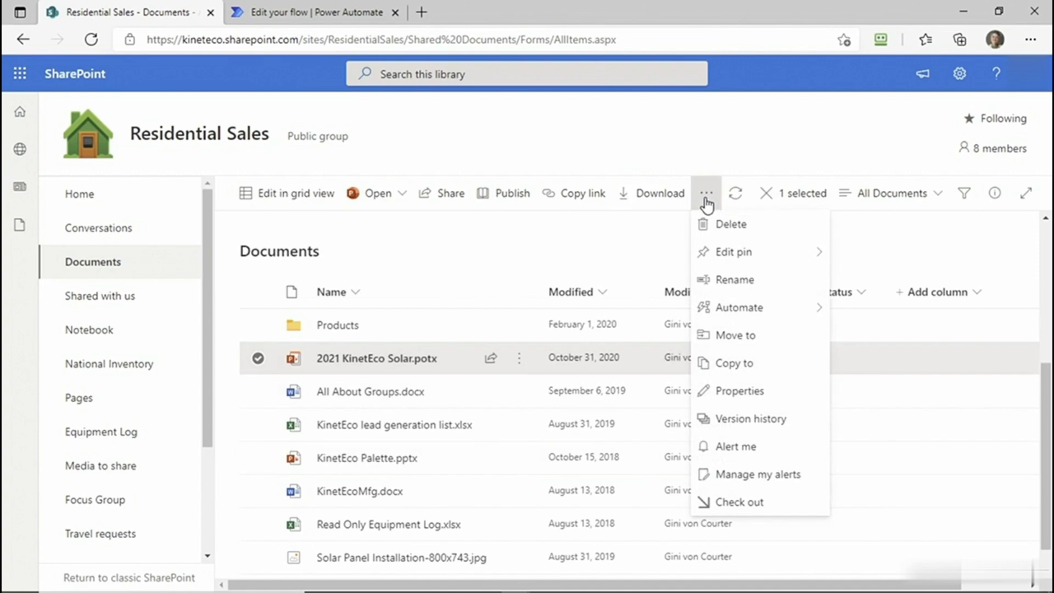
mouse_move(738, 311)
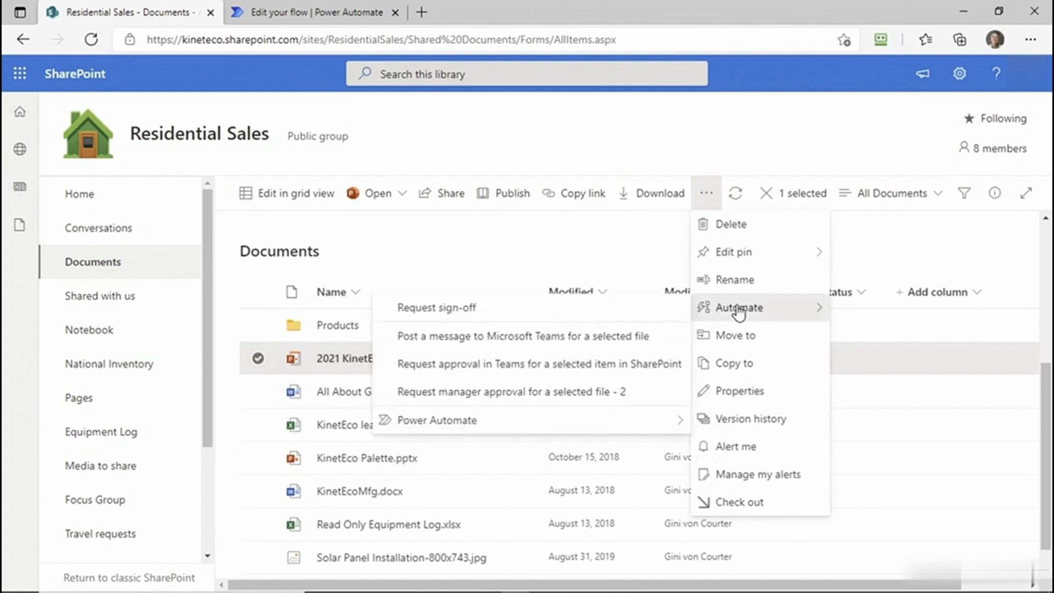
- Select only KinetEco Palette.pptx and start the "Post a message to Microsoft Teams for a selected file" flow, continuing to its message input
click(258, 458)
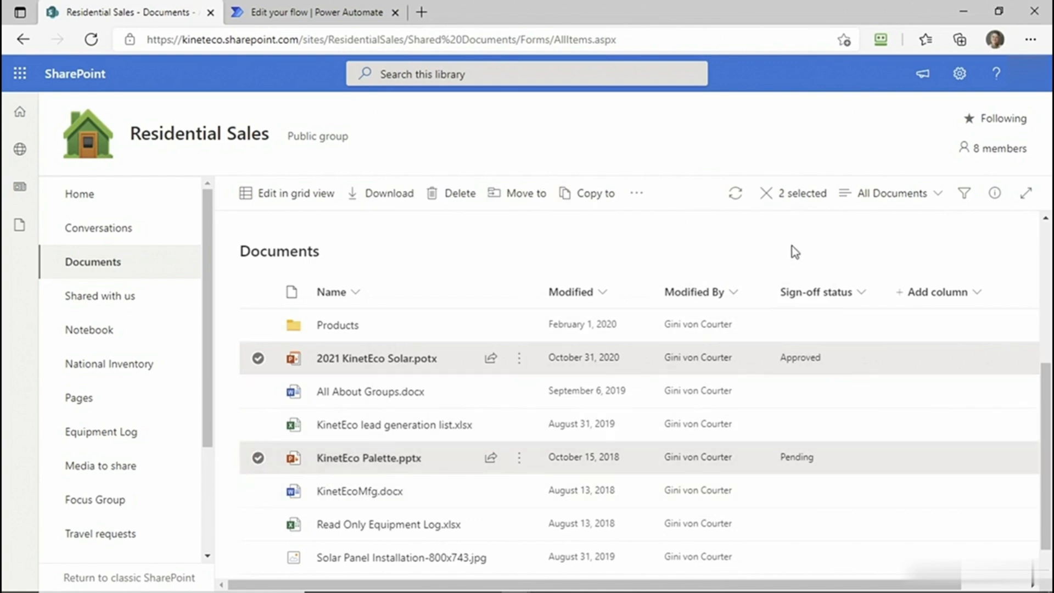
click(258, 357)
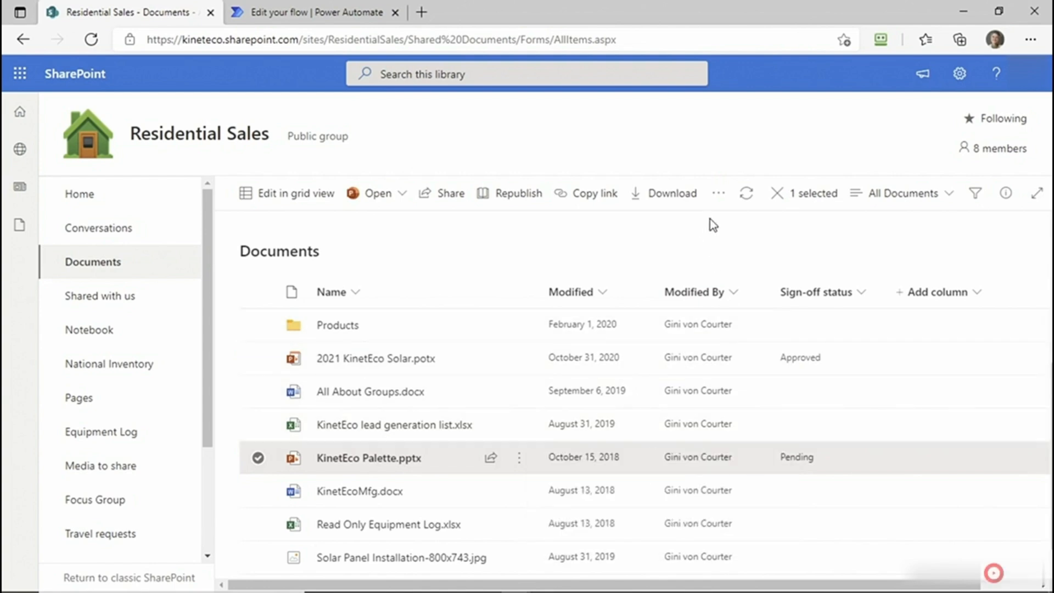
click(720, 195)
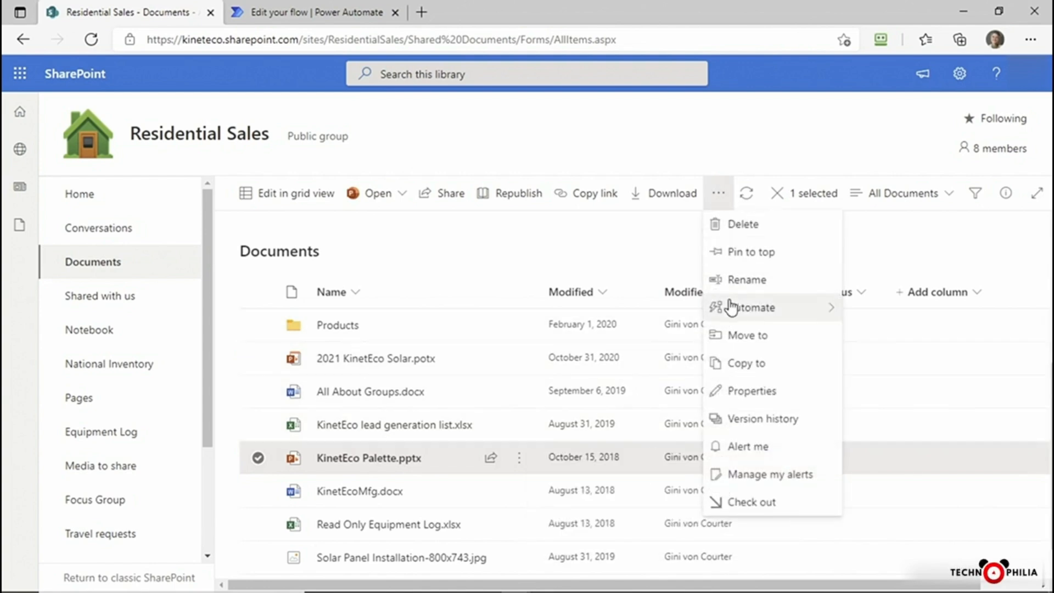
mouse_move(730, 311)
click(624, 347)
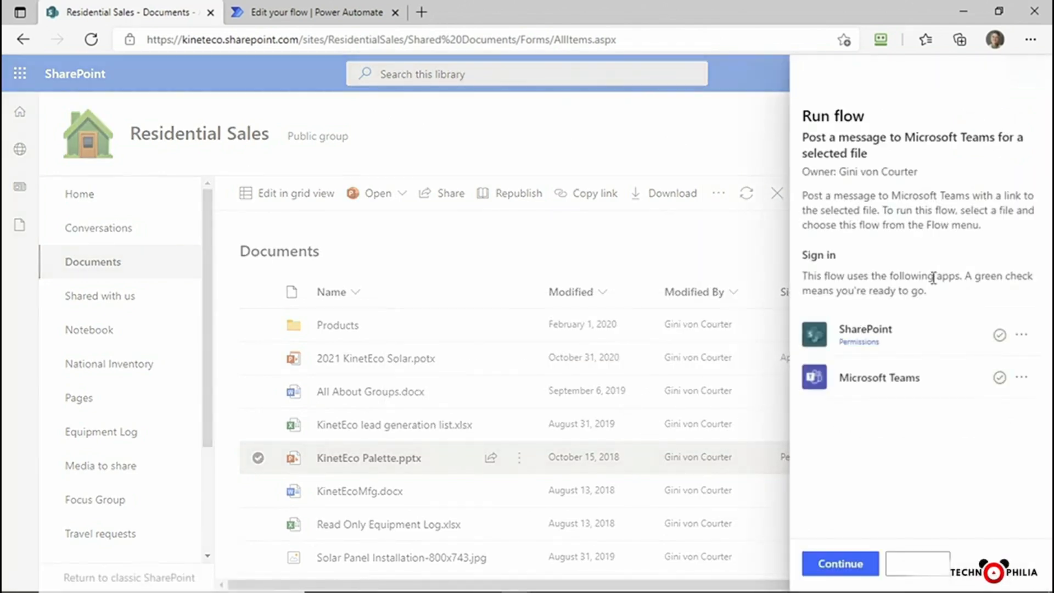
click(850, 565)
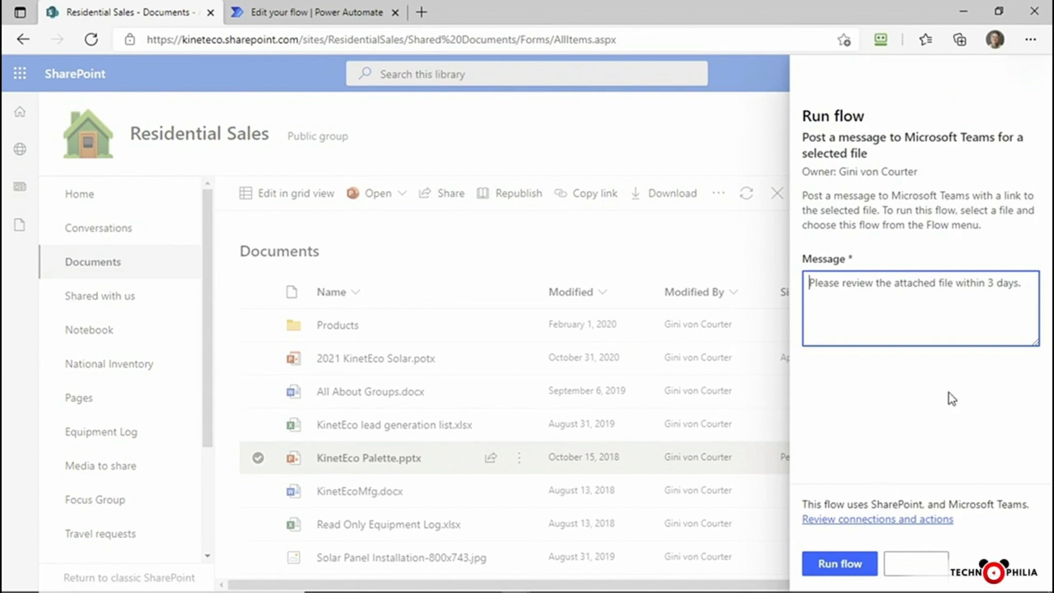
- Set the message to "Please review this palette by June 30 and ensure that your presentation templates use these colors." and run the flow
key(Tab)
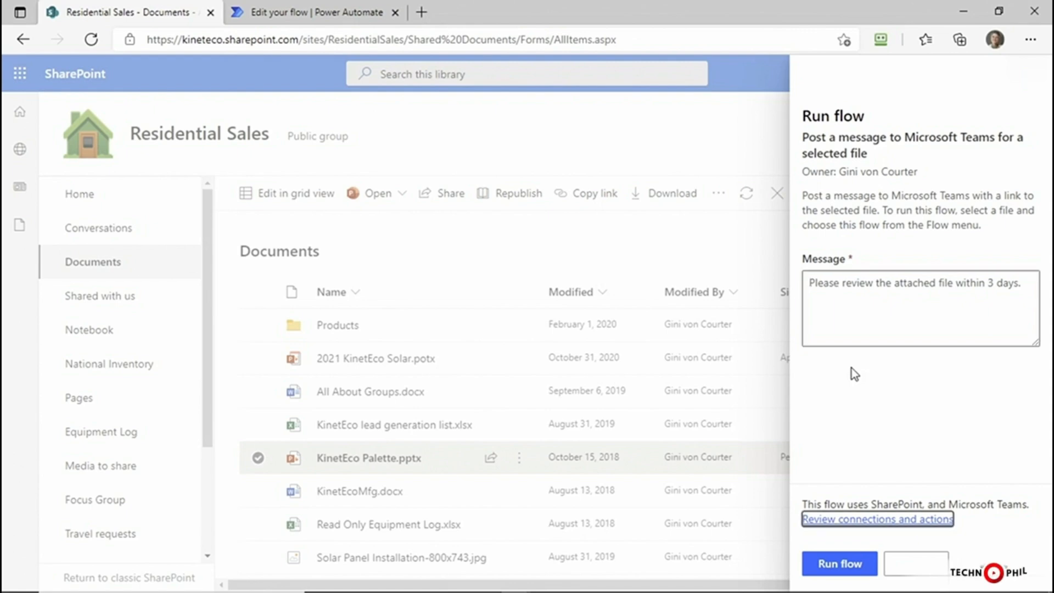
key(shift+Tab)
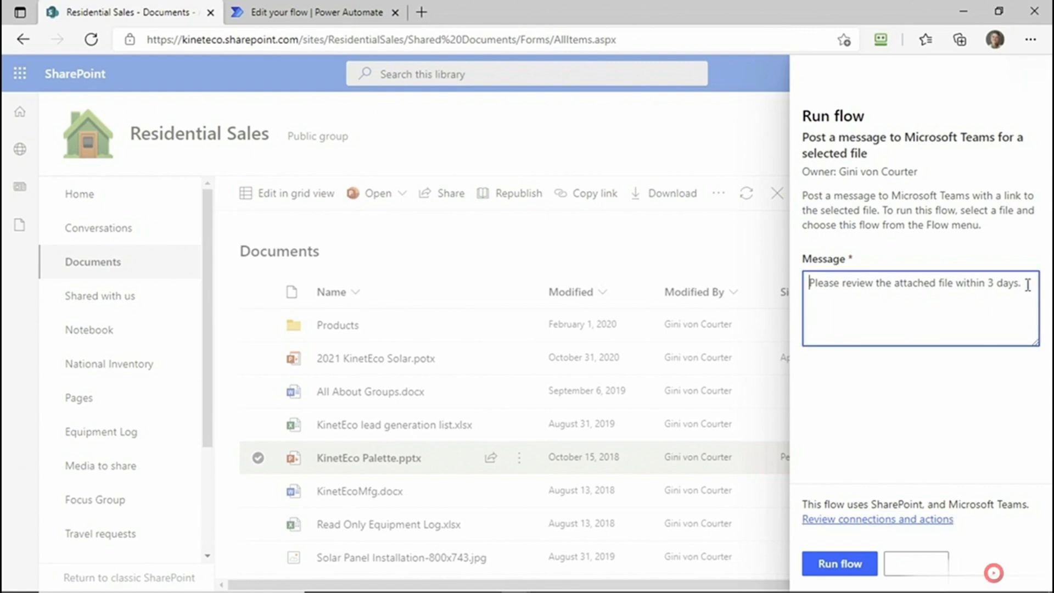
text(Please review this palette and ensure that your presentation templates use these colors.)
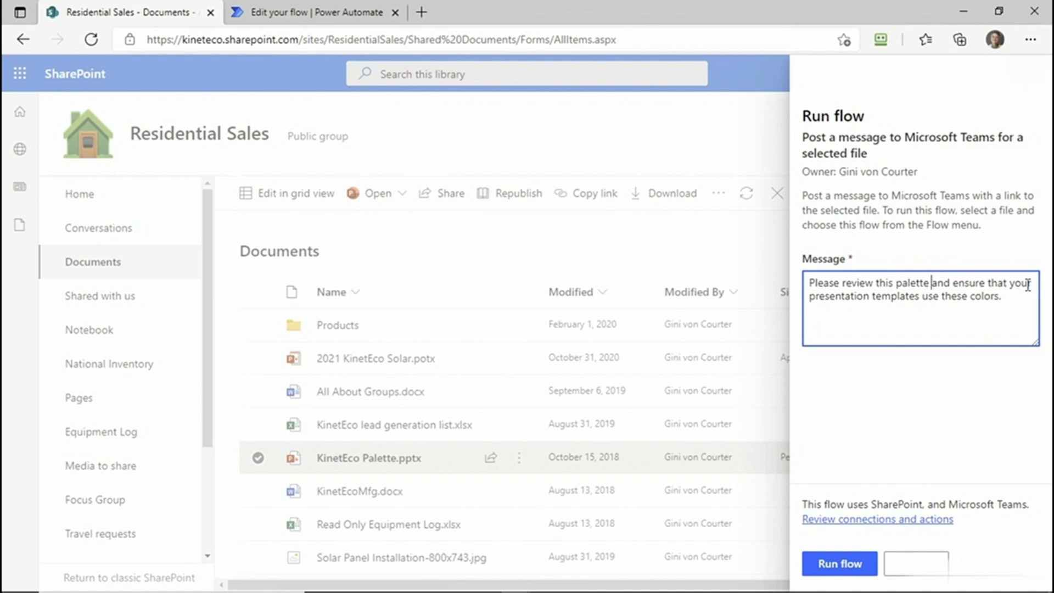
text(by Ju)
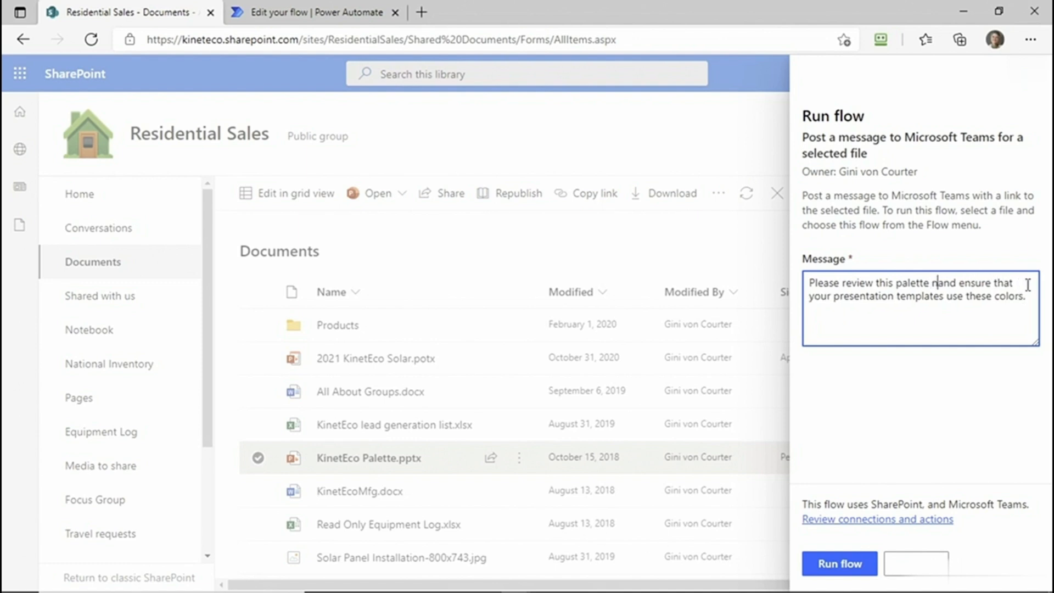
text(ne 30)
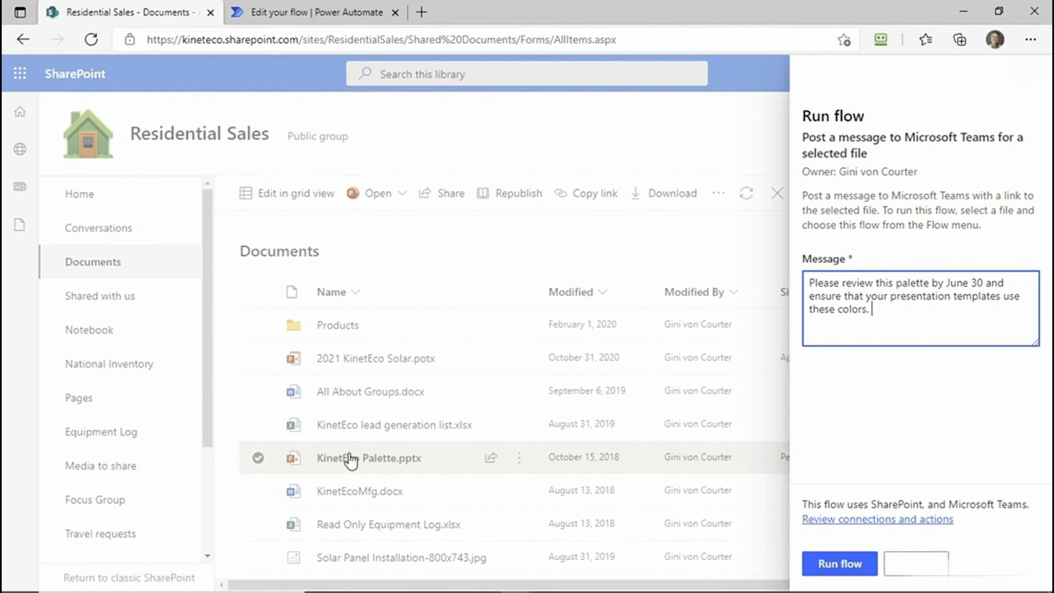
click(842, 564)
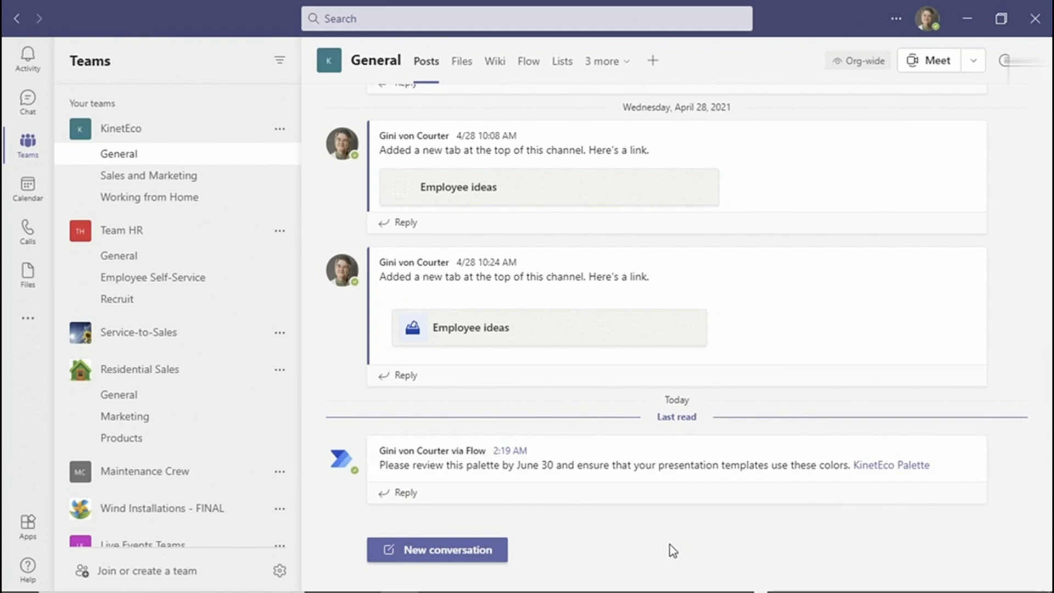
- Open the selection of apps that can be added as tabs to KinetEco's General channel in Teams
click(652, 61)
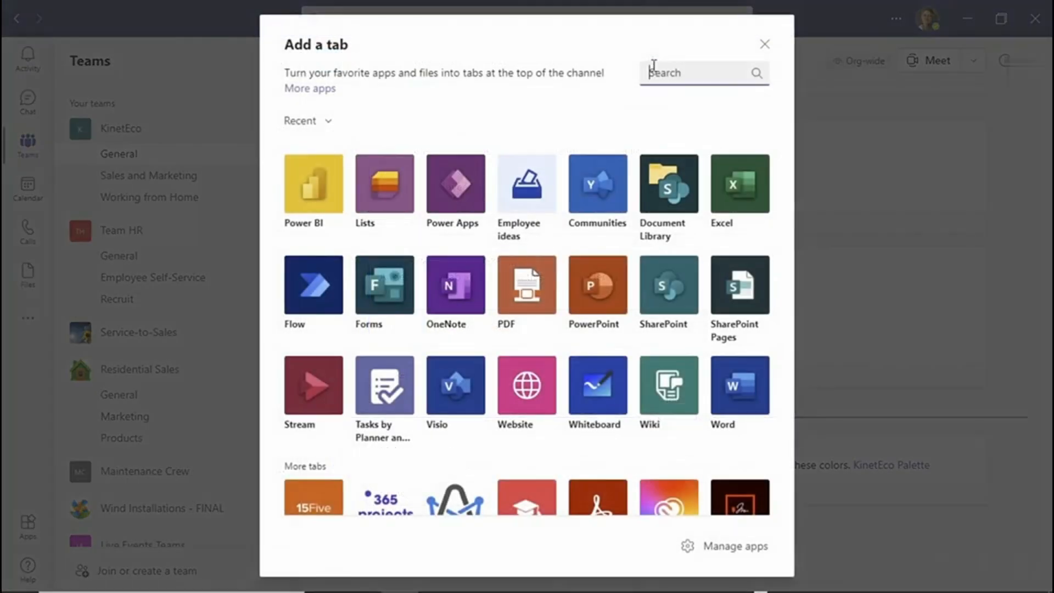